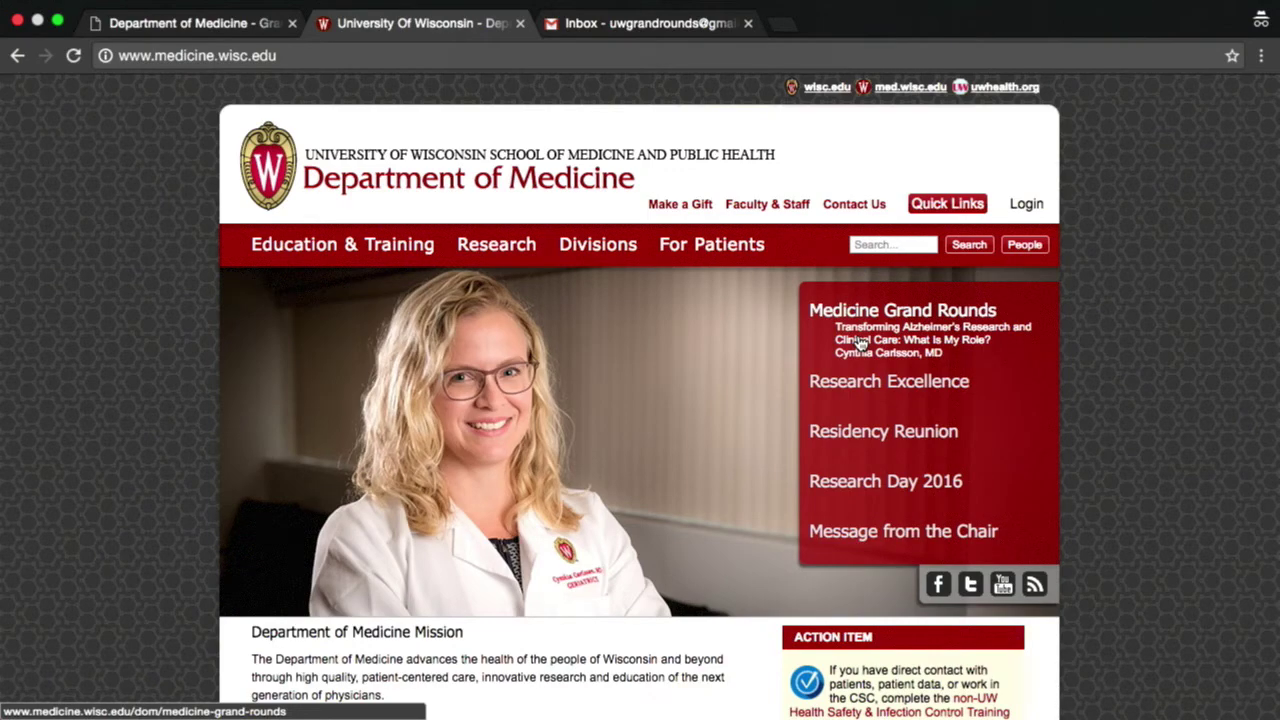
- Go from Medicine Grand Rounds to the current talks catalog and scroll to online CME-credit entries
{"action": "left_click", "coordinate": [860, 343]}
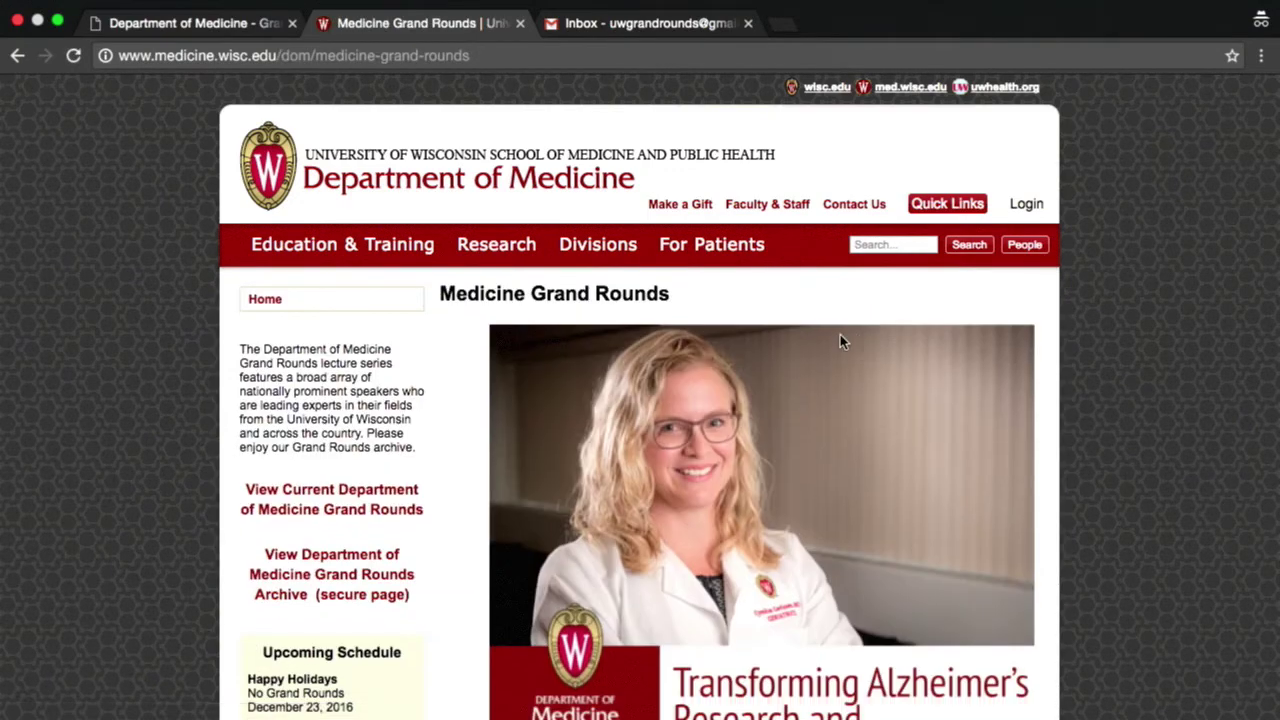
{"action": "scroll", "coordinate": [391, 443], "scroll_direction": "down", "scroll_amount": 2}
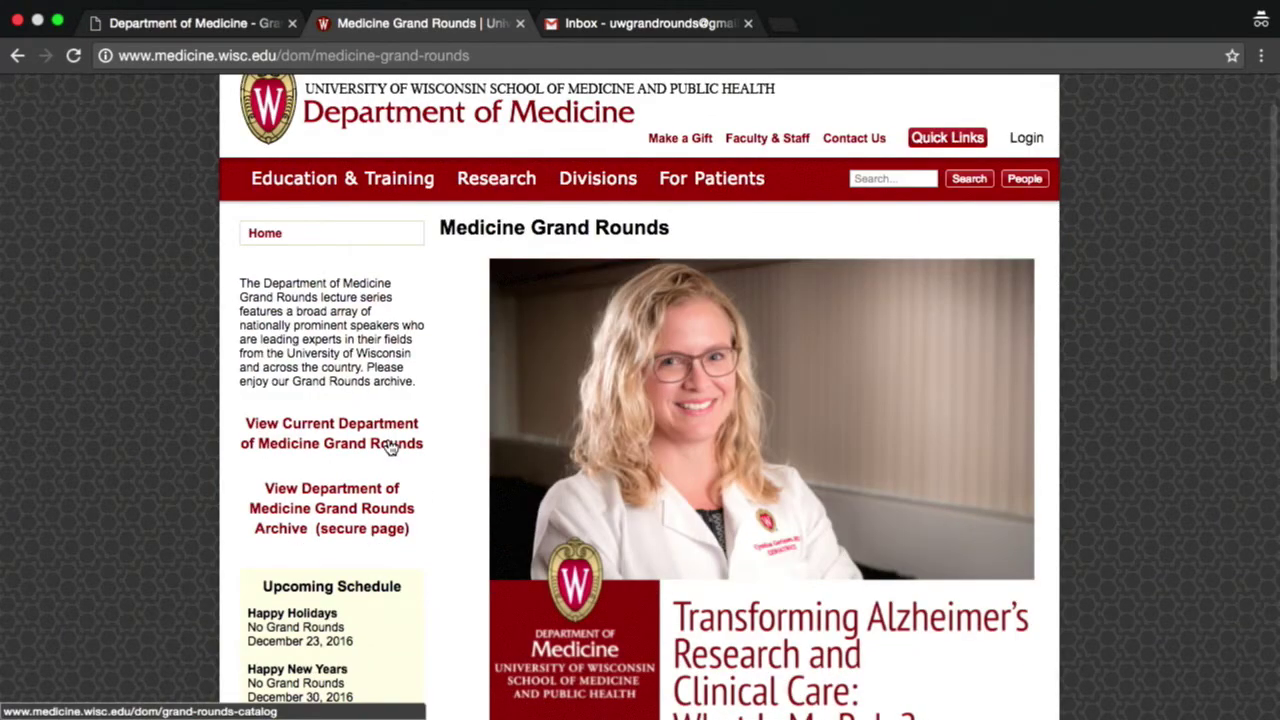
{"action": "left_click", "coordinate": [390, 446]}
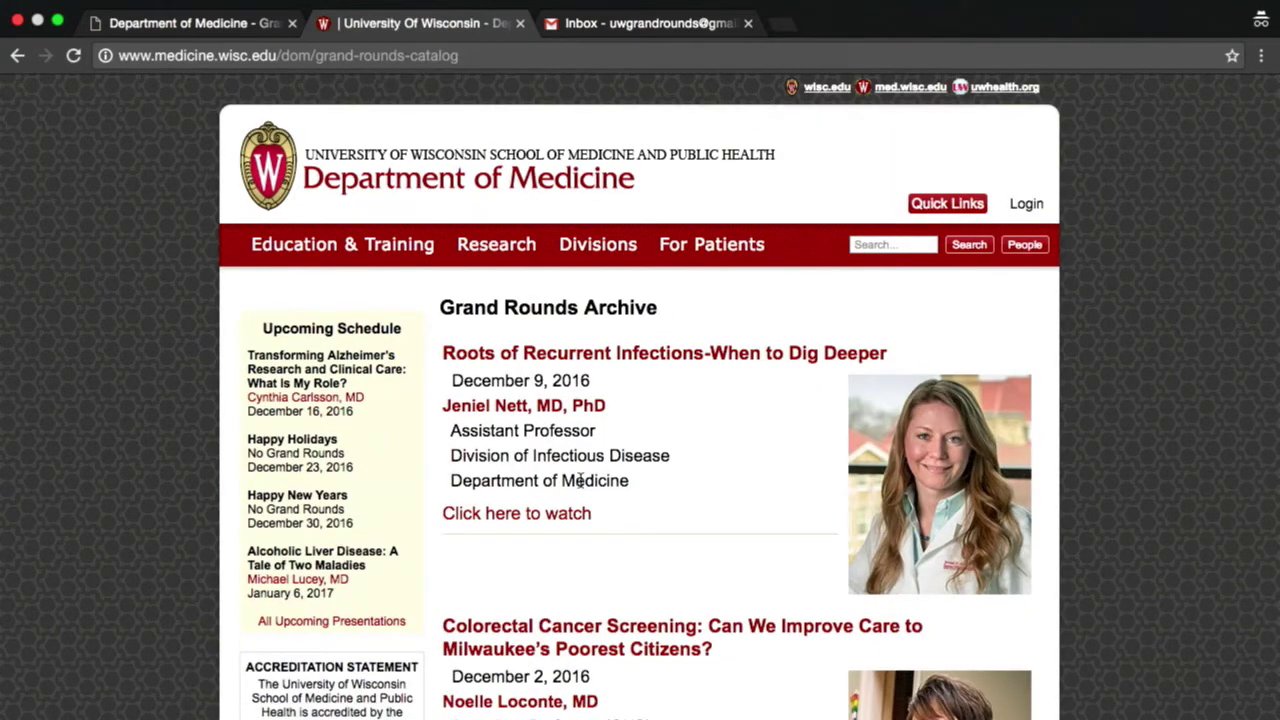
{"action": "scroll", "coordinate": [580, 480], "scroll_direction": "down", "scroll_amount": 3}
{"action": "scroll", "coordinate": [580, 480], "scroll_direction": "down", "scroll_amount": 5}
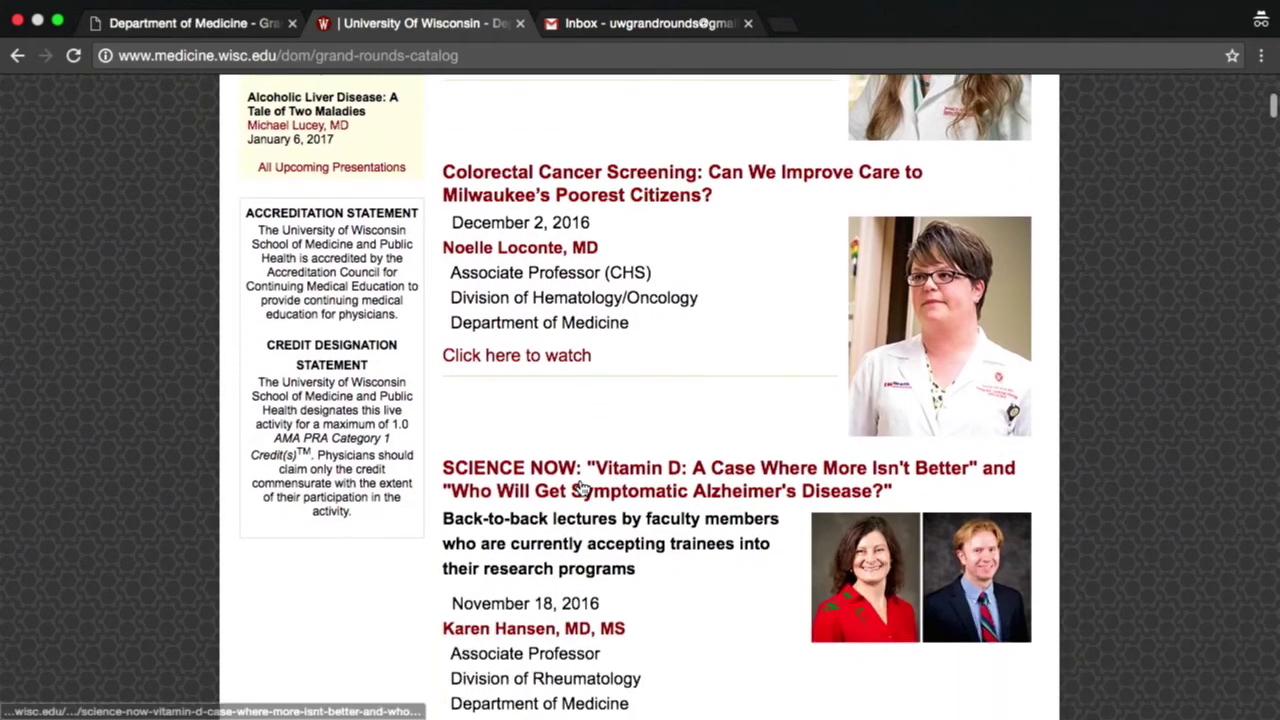
{"action": "scroll", "coordinate": [583, 487], "scroll_direction": "down", "scroll_amount": 7}
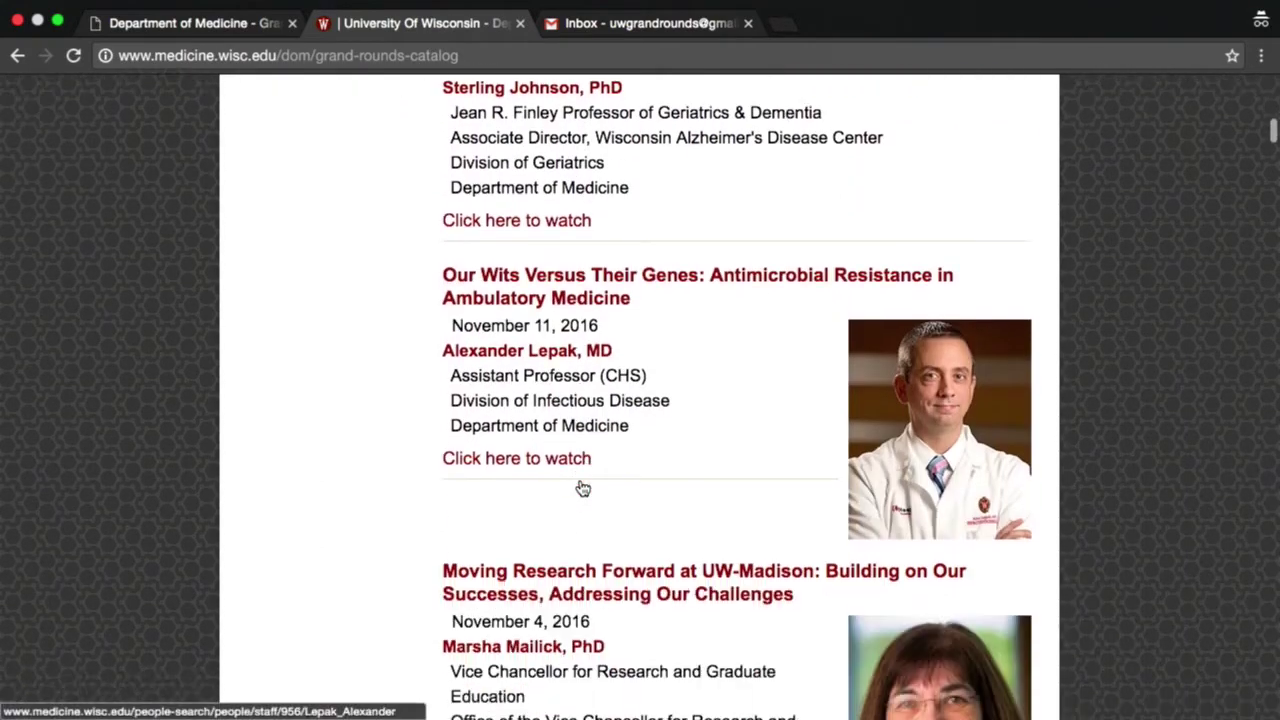
{"action": "scroll", "coordinate": [583, 487], "scroll_direction": "down", "scroll_amount": 10}
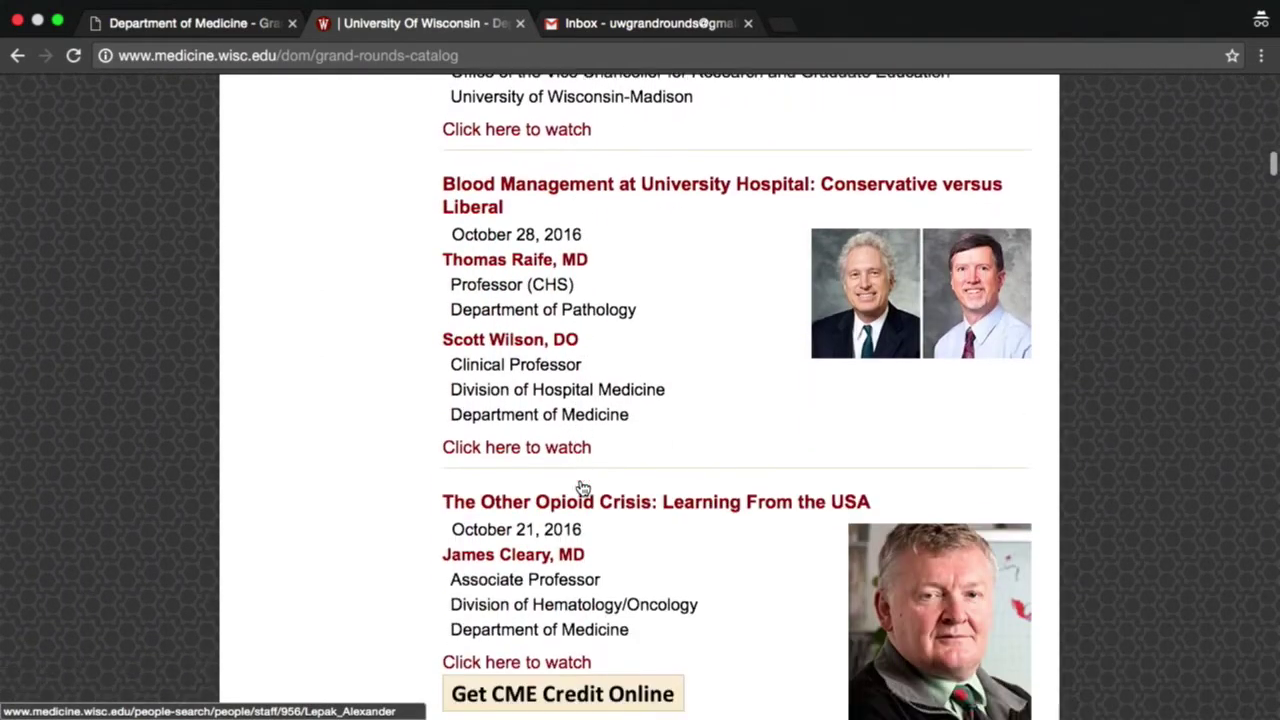
{"action": "scroll", "coordinate": [583, 487], "scroll_direction": "down", "scroll_amount": 1}
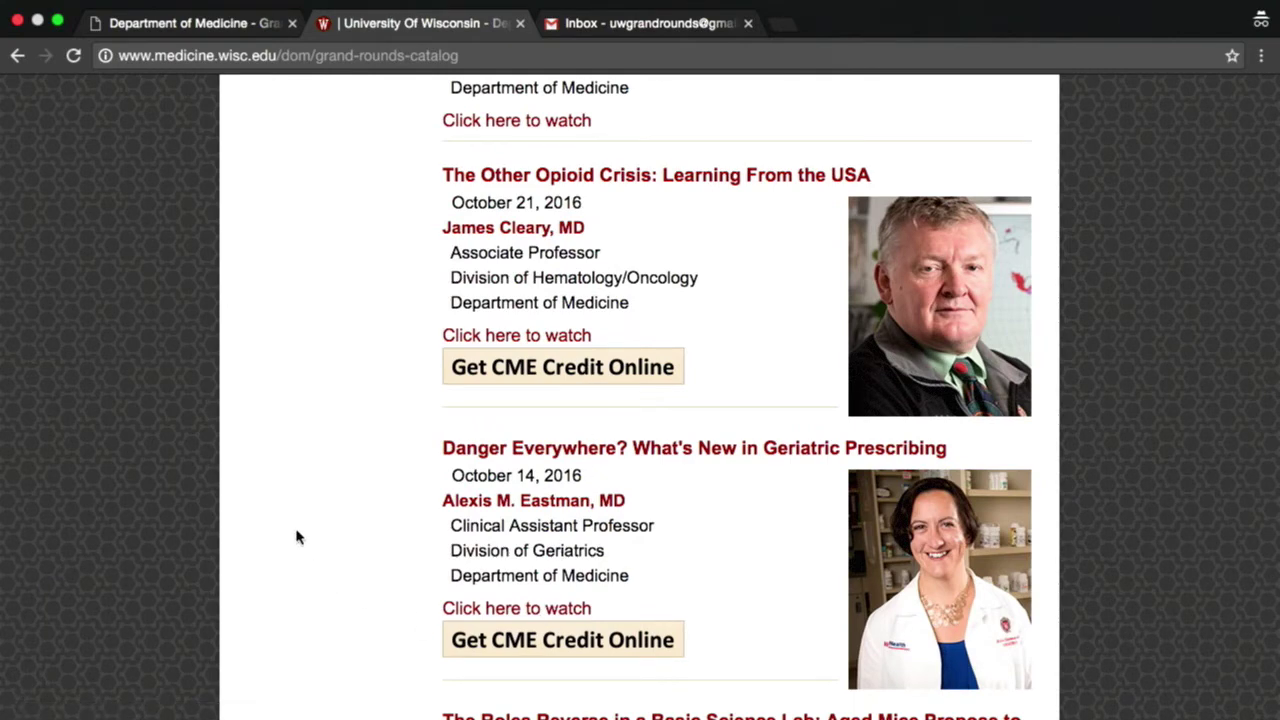
- Register a CME account with your email address and confirm it via the Gmail confirmation message
{"action": "key", "text": "ctrl+shift+Tab"}
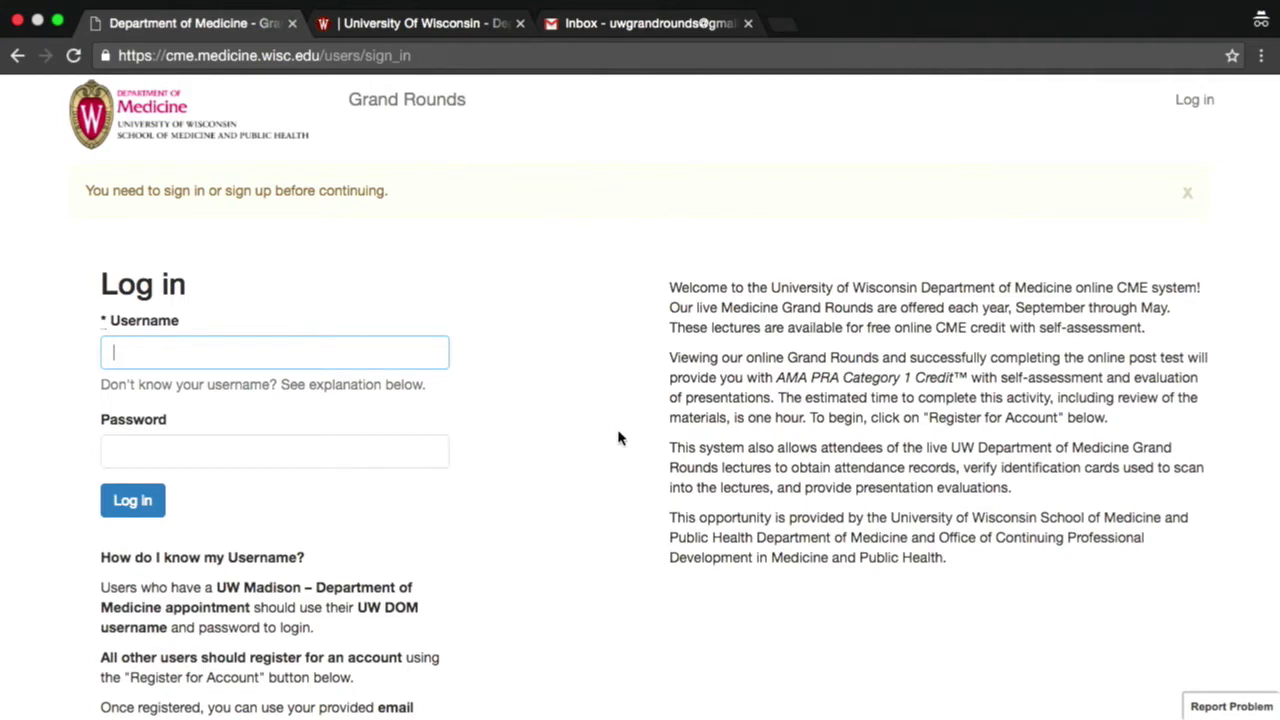
{"action": "scroll", "coordinate": [617, 437], "scroll_direction": "down", "scroll_amount": 3}
{"action": "scroll", "coordinate": [617, 437], "scroll_direction": "down", "scroll_amount": 3}
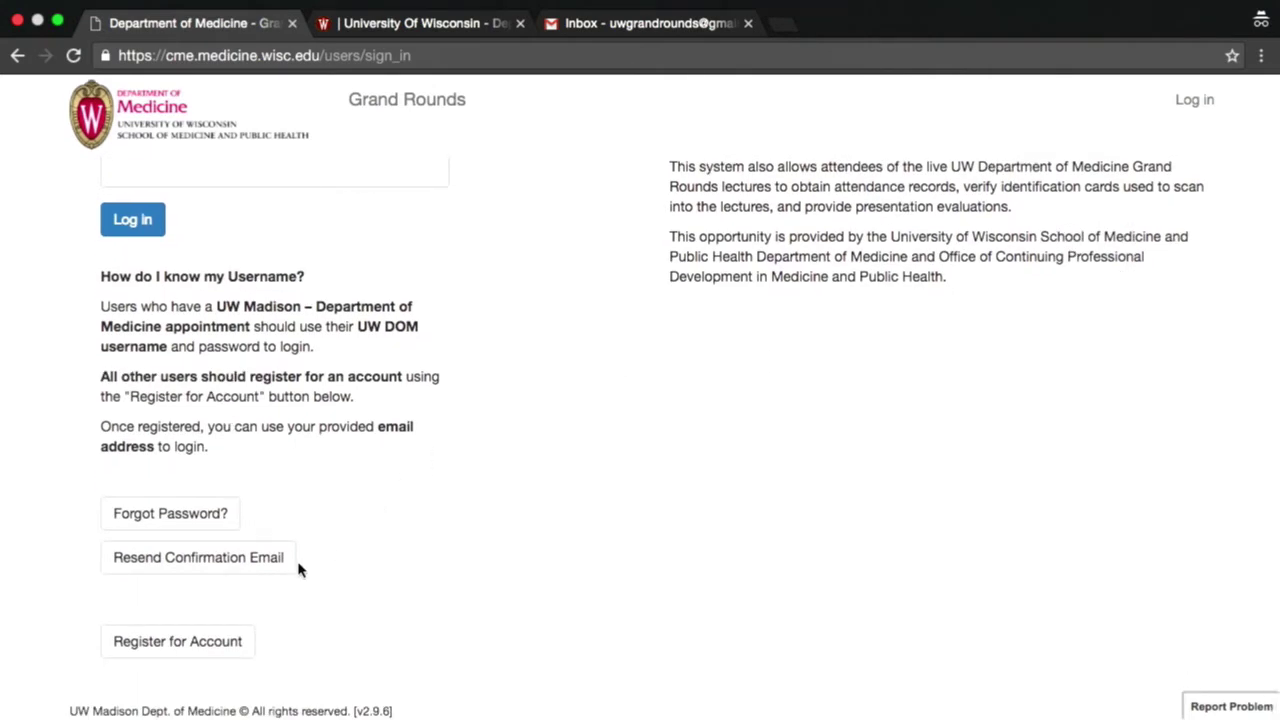
{"action": "left_click", "coordinate": [205, 648]}
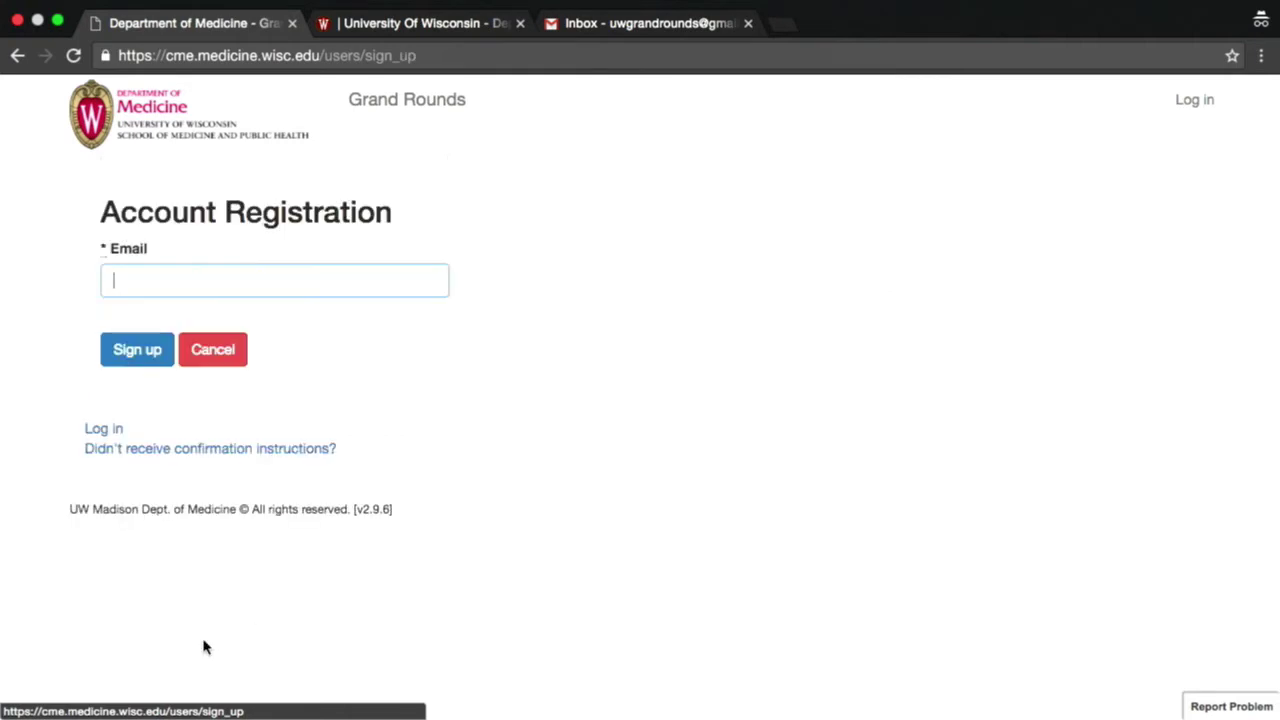
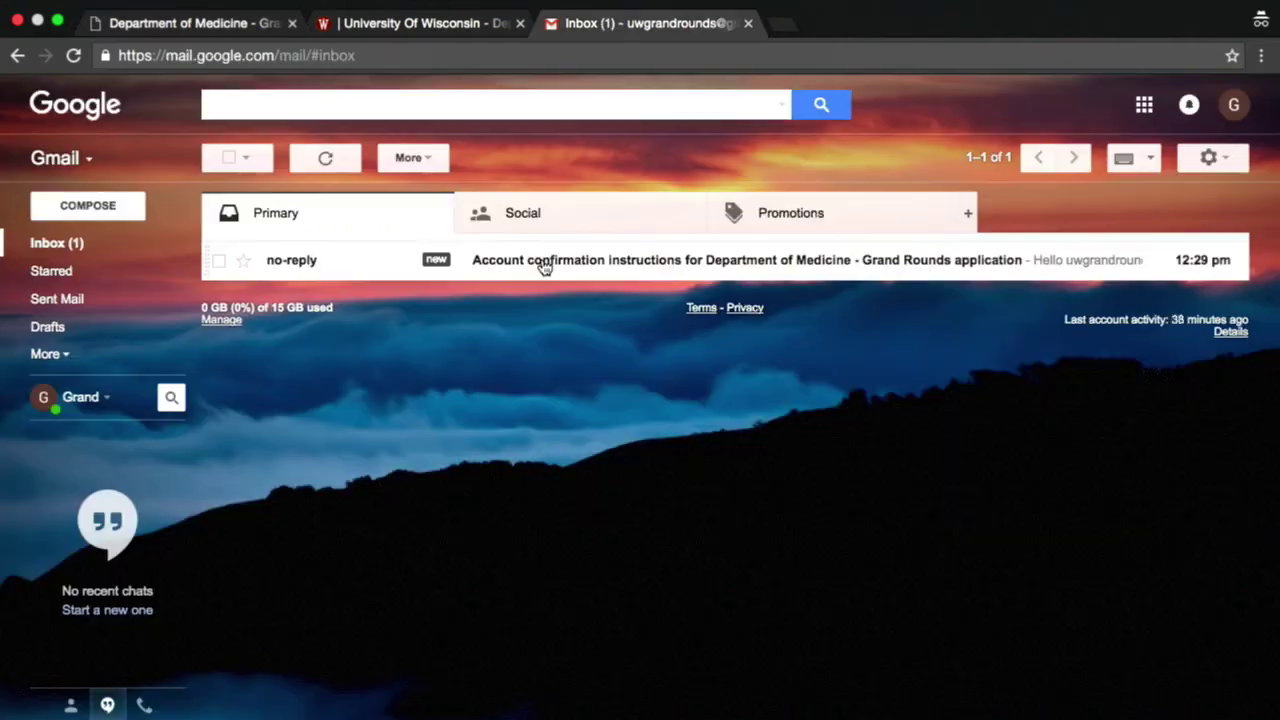
{"action": "left_click", "coordinate": [543, 266]}
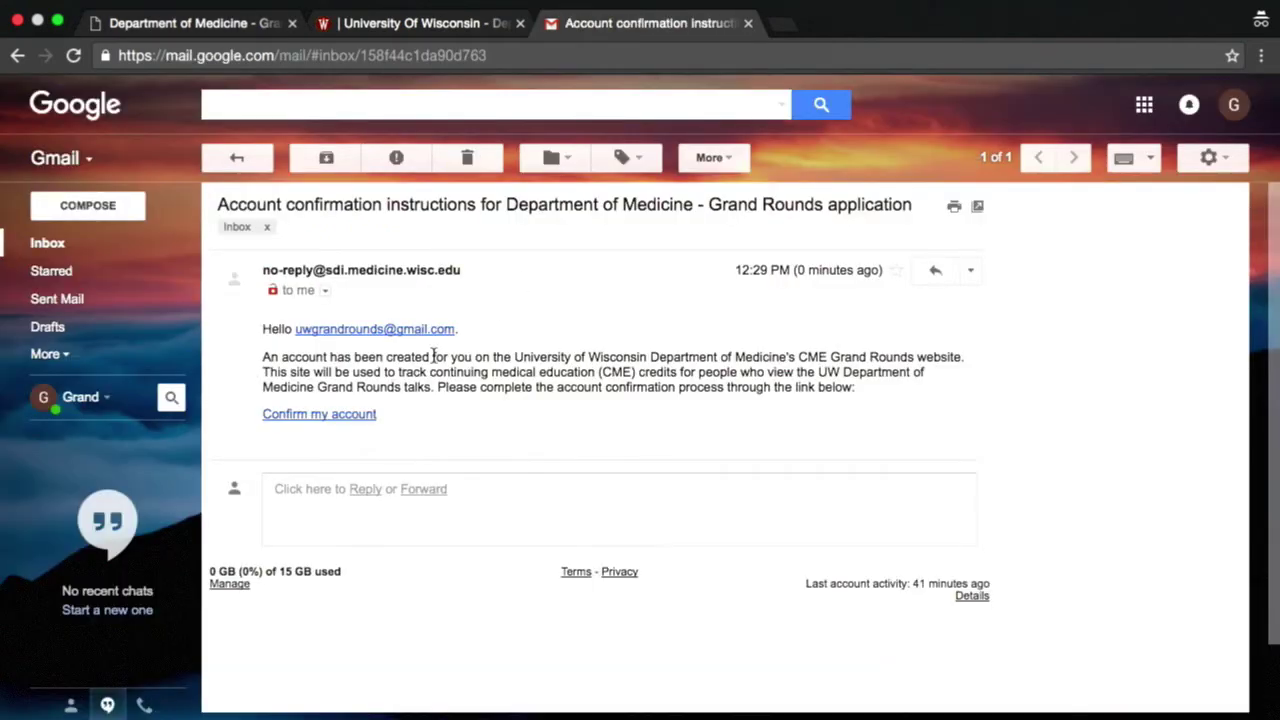
{"action": "left_click", "coordinate": [331, 421]}
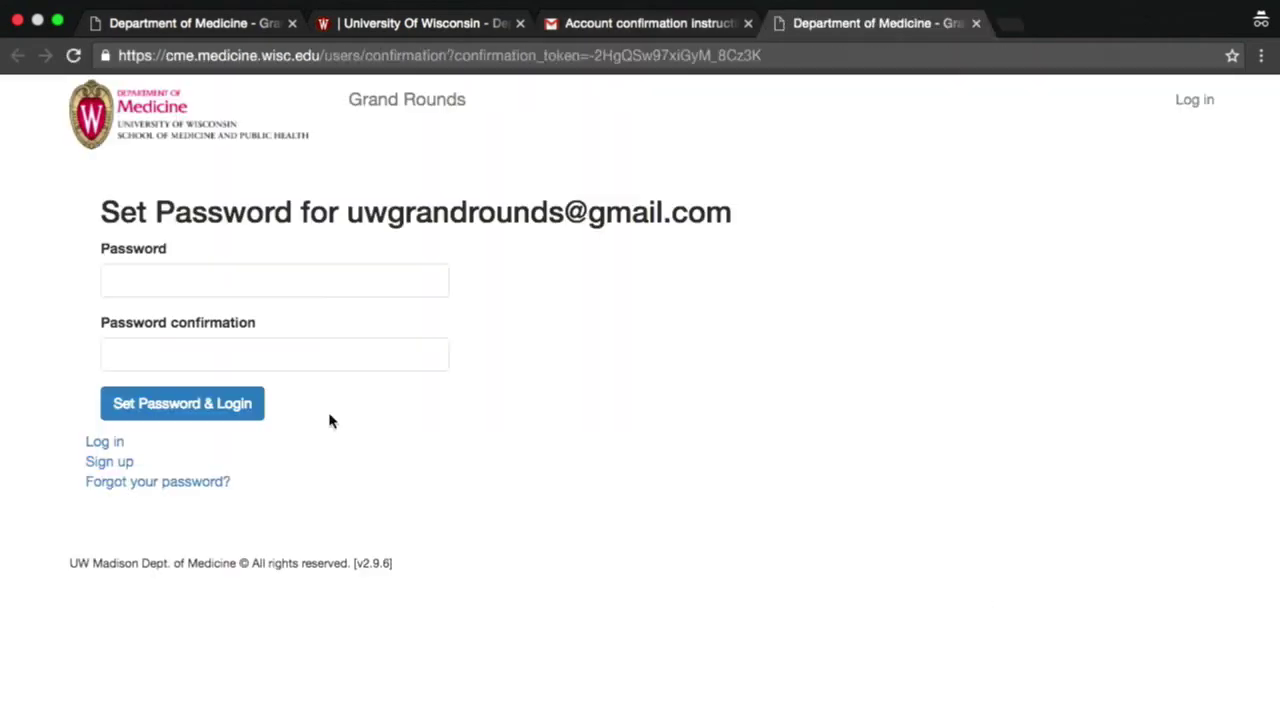
- Set and confirm the new account password, then log in
{"action": "left_click", "coordinate": [222, 298]}
{"action": "type", "text": "********"}
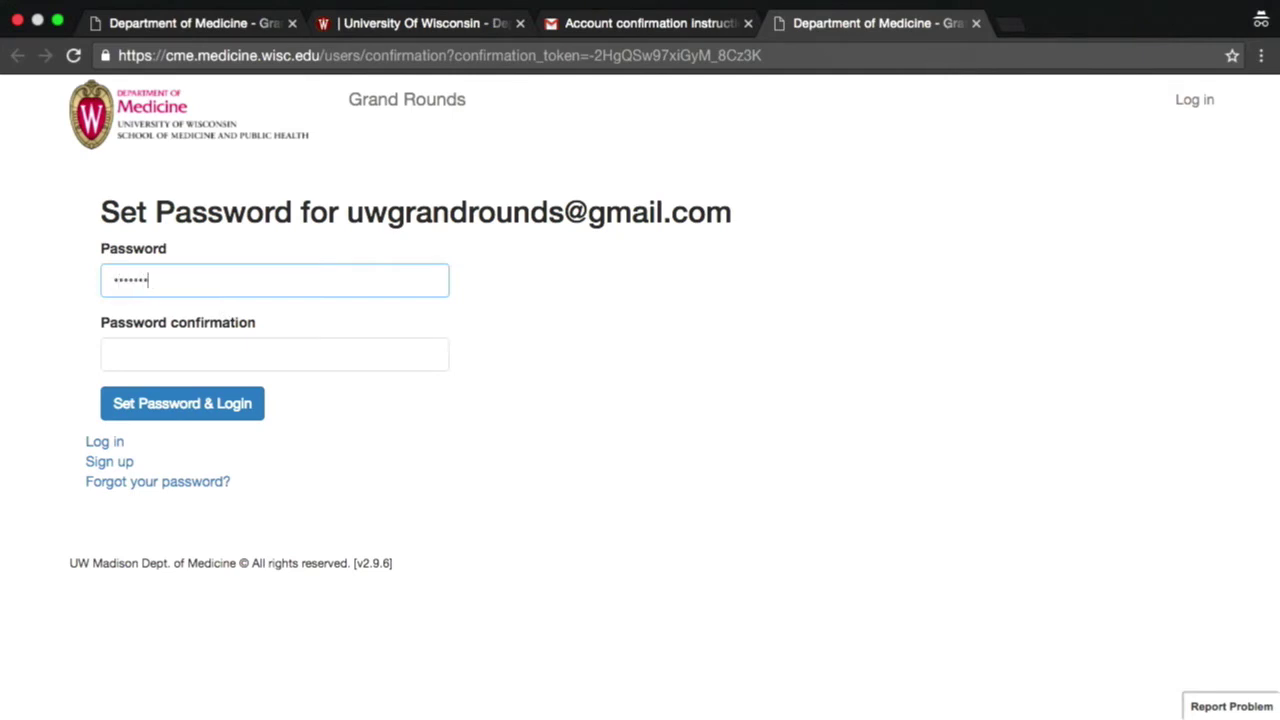
{"action": "key", "text": "Tab"}
{"action": "type", "text": "********"}
{"action": "left_click", "coordinate": [120, 401]}
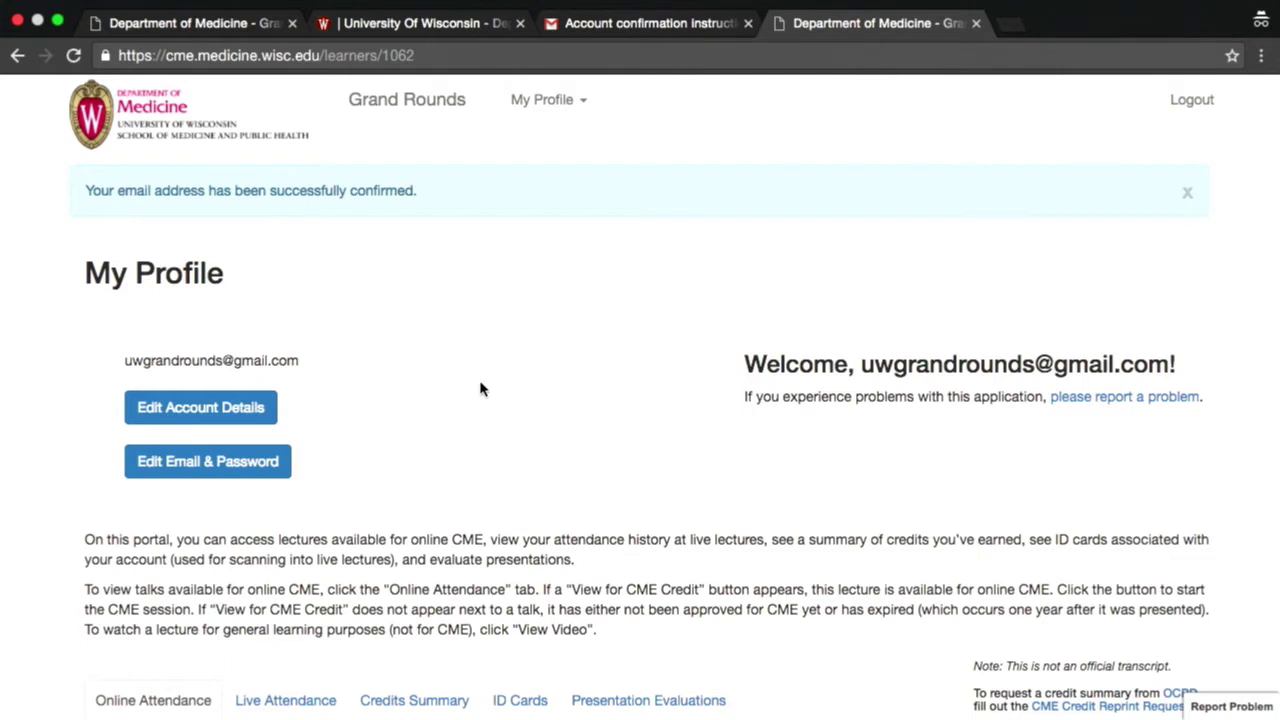
- Save the account details with your first and last name and the title 'attending physician'
{"action": "left_click", "coordinate": [222, 407]}
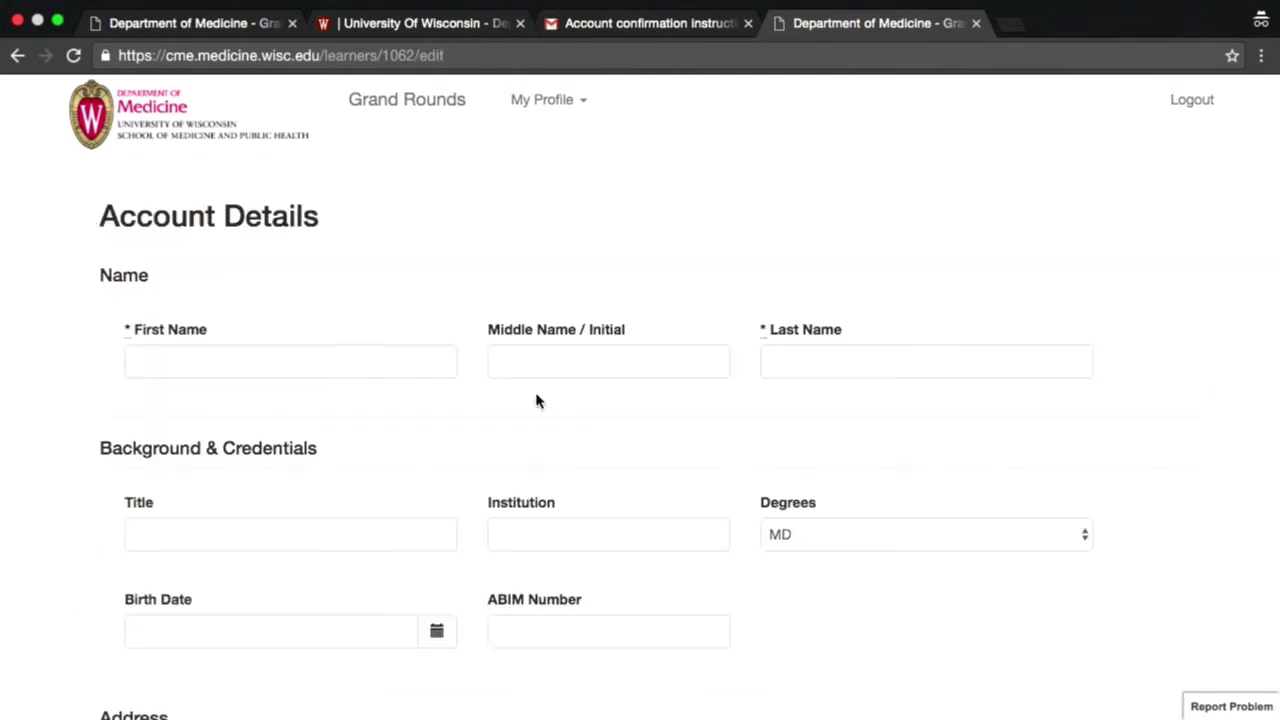
{"action": "left_click", "coordinate": [366, 364]}
{"action": "type", "text": "Jane"}
{"action": "key", "text": "Tab"}
{"action": "key", "text": "Tab"}
{"action": "type", "text": "Doe"}
{"action": "scroll", "coordinate": [201, 470], "scroll_direction": "down", "scroll_amount": 1}
{"action": "left_click", "coordinate": [201, 470]}
{"action": "type", "text": "attending physician"}
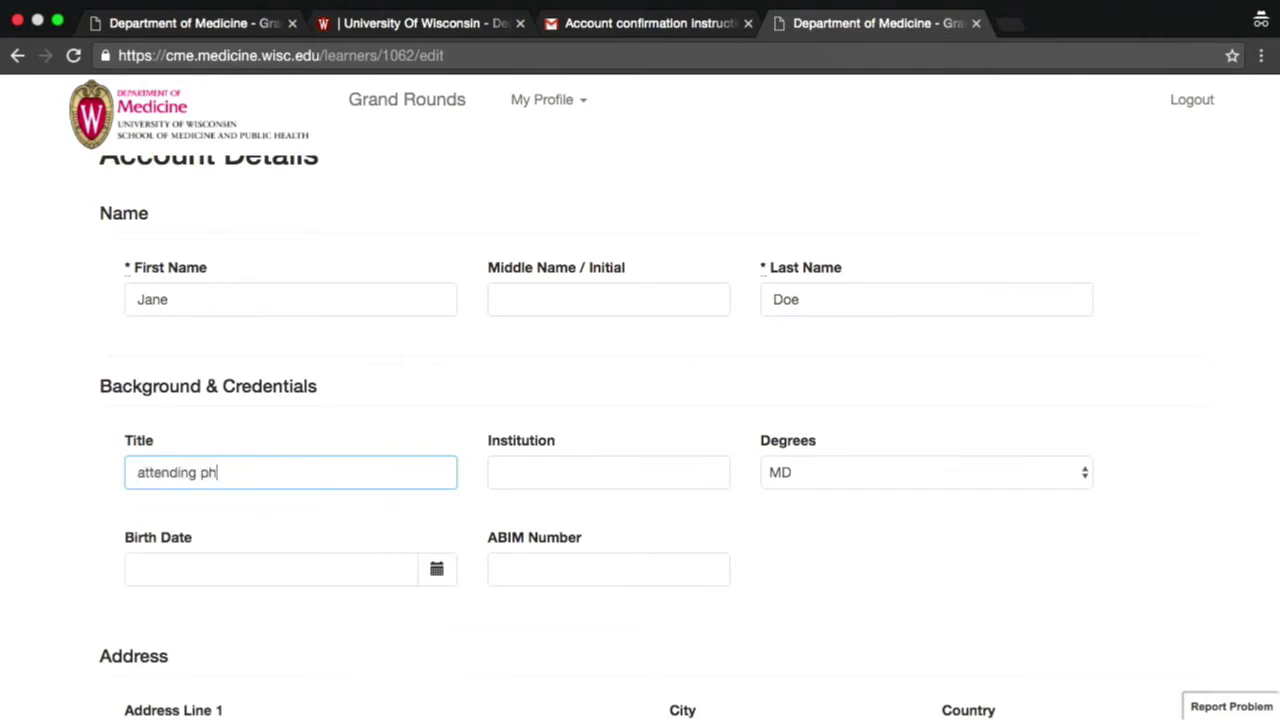
{"action": "left_click", "coordinate": [566, 474]}
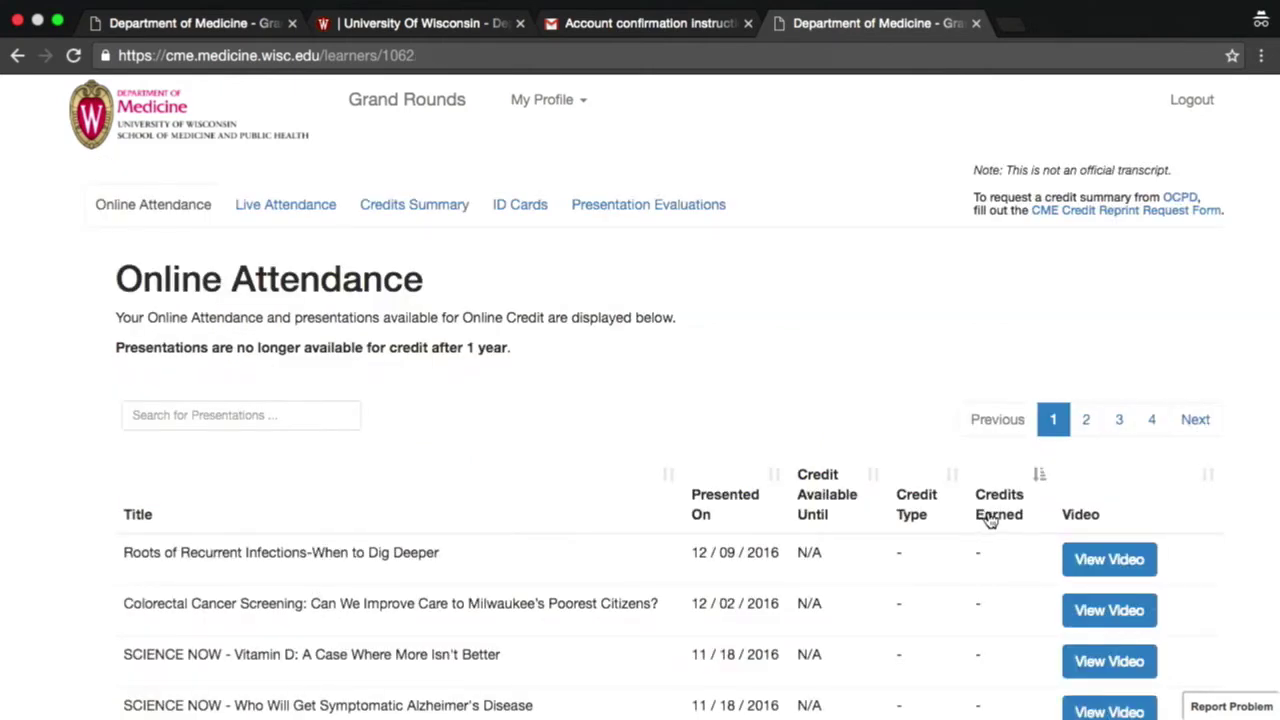
- Sort the Online Attendance talks by the Credit Available Until date
{"action": "left_click", "coordinate": [990, 517]}
{"action": "scroll", "coordinate": [617, 457], "scroll_direction": "down", "scroll_amount": 3}
{"action": "scroll", "coordinate": [617, 457], "scroll_direction": "down", "scroll_amount": 2}
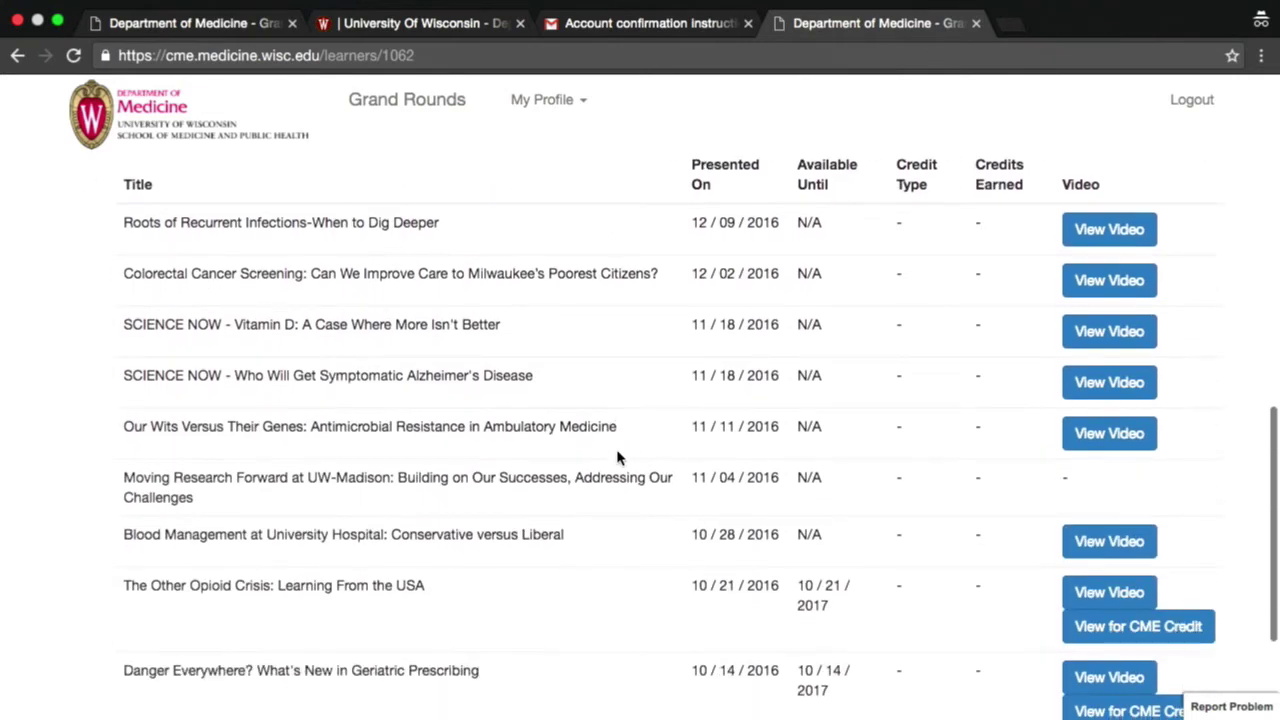
{"action": "scroll", "coordinate": [617, 457], "scroll_direction": "up", "scroll_amount": 1}
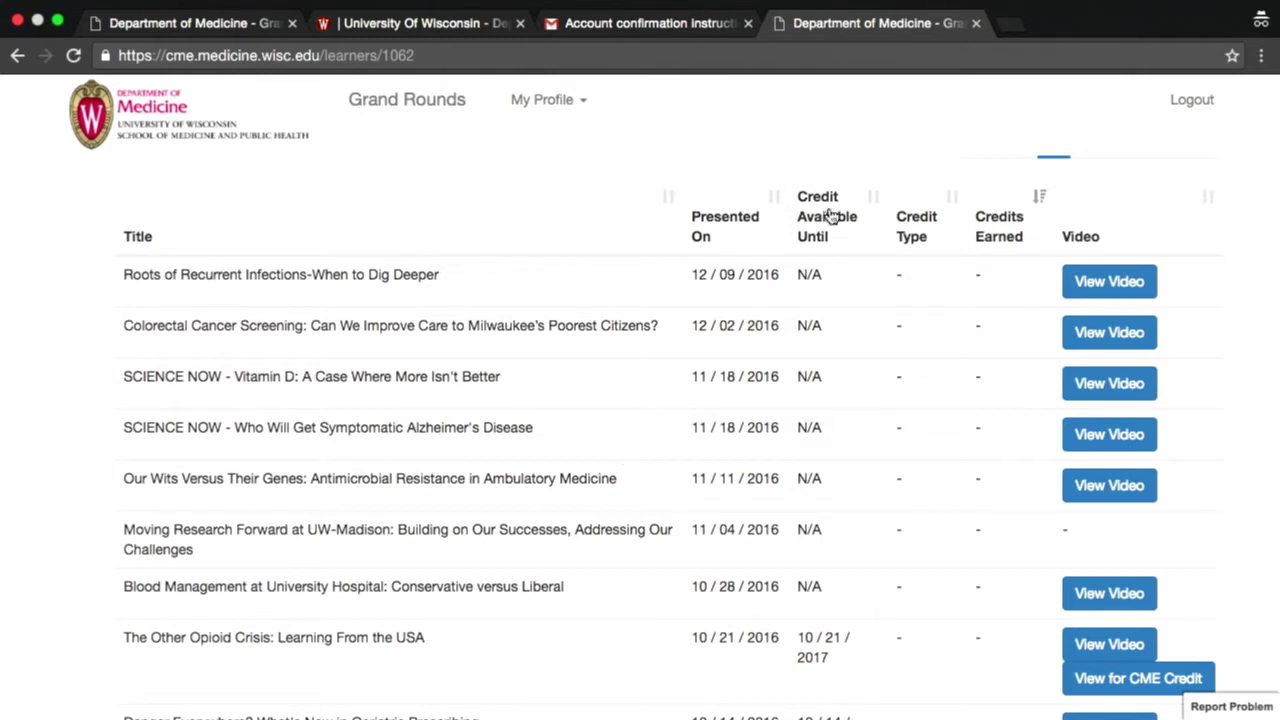
{"action": "left_click", "coordinate": [829, 216]}
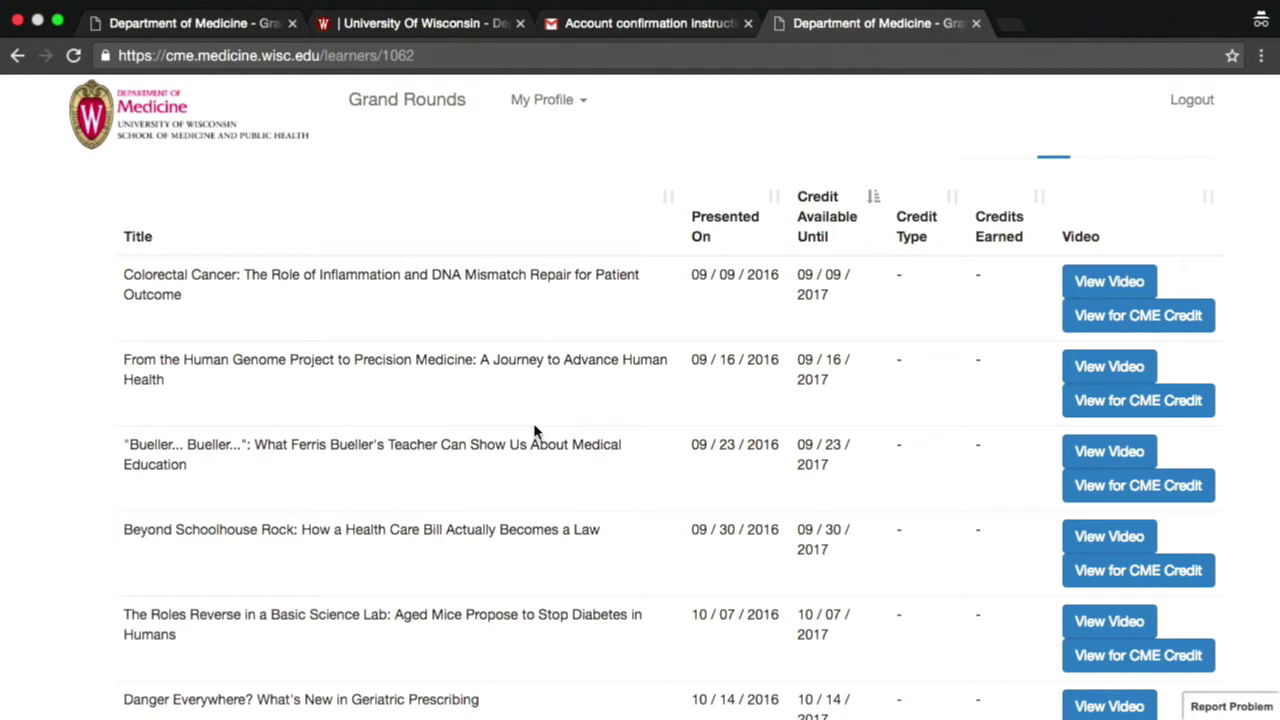
- Start CME credit for the 'Bueller... Bueller...' talk and pass the account-verification step
{"action": "left_click", "coordinate": [1130, 486]}
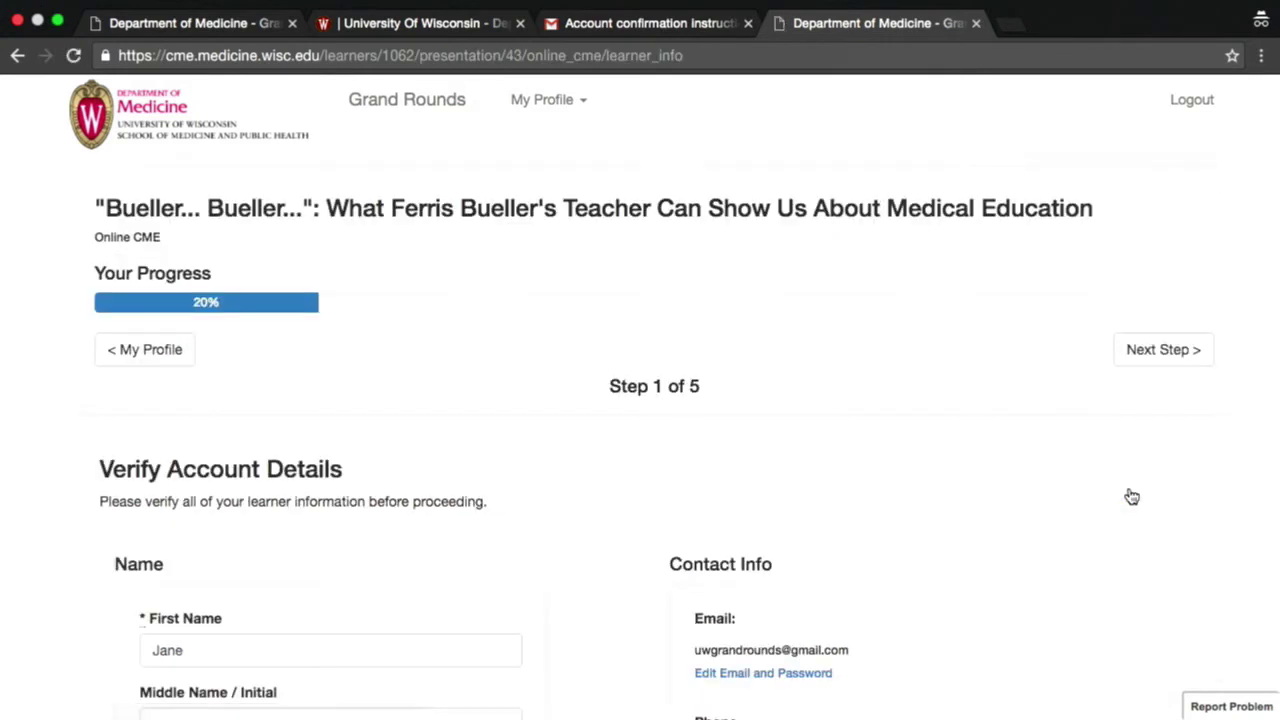
{"action": "scroll", "coordinate": [810, 549], "scroll_direction": "down", "scroll_amount": 3}
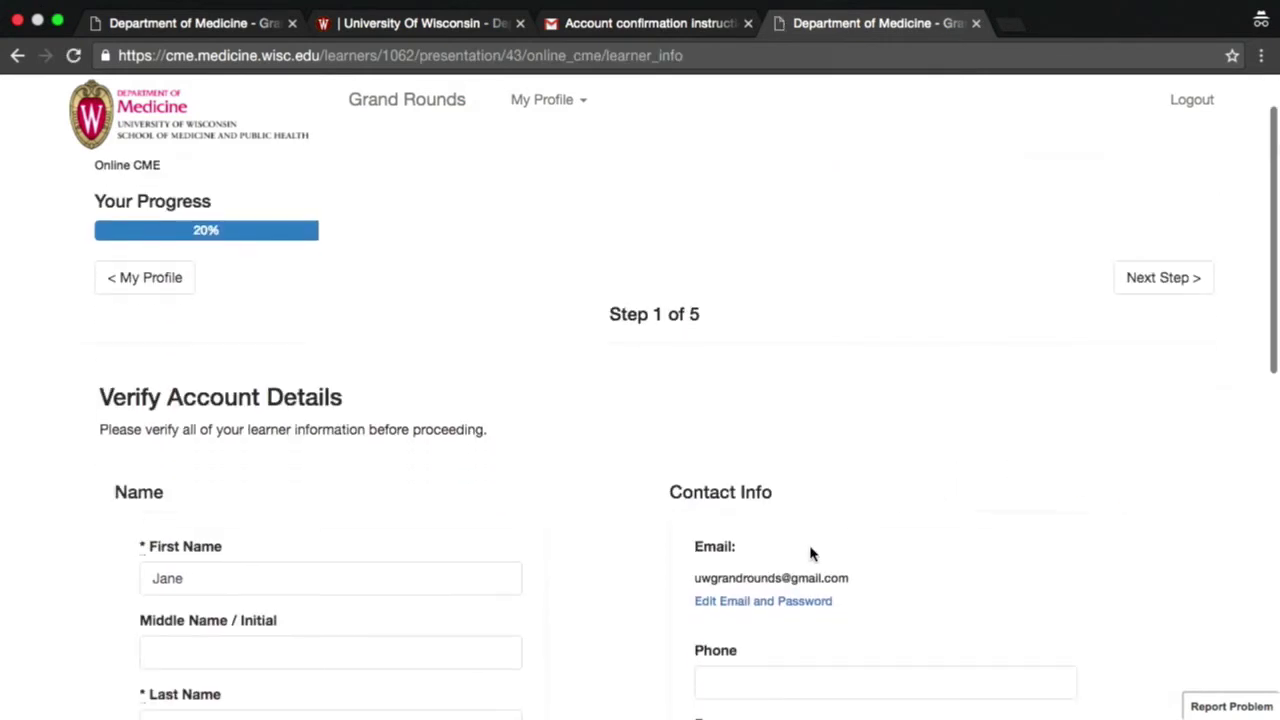
{"action": "scroll", "coordinate": [810, 553], "scroll_direction": "down", "scroll_amount": 10}
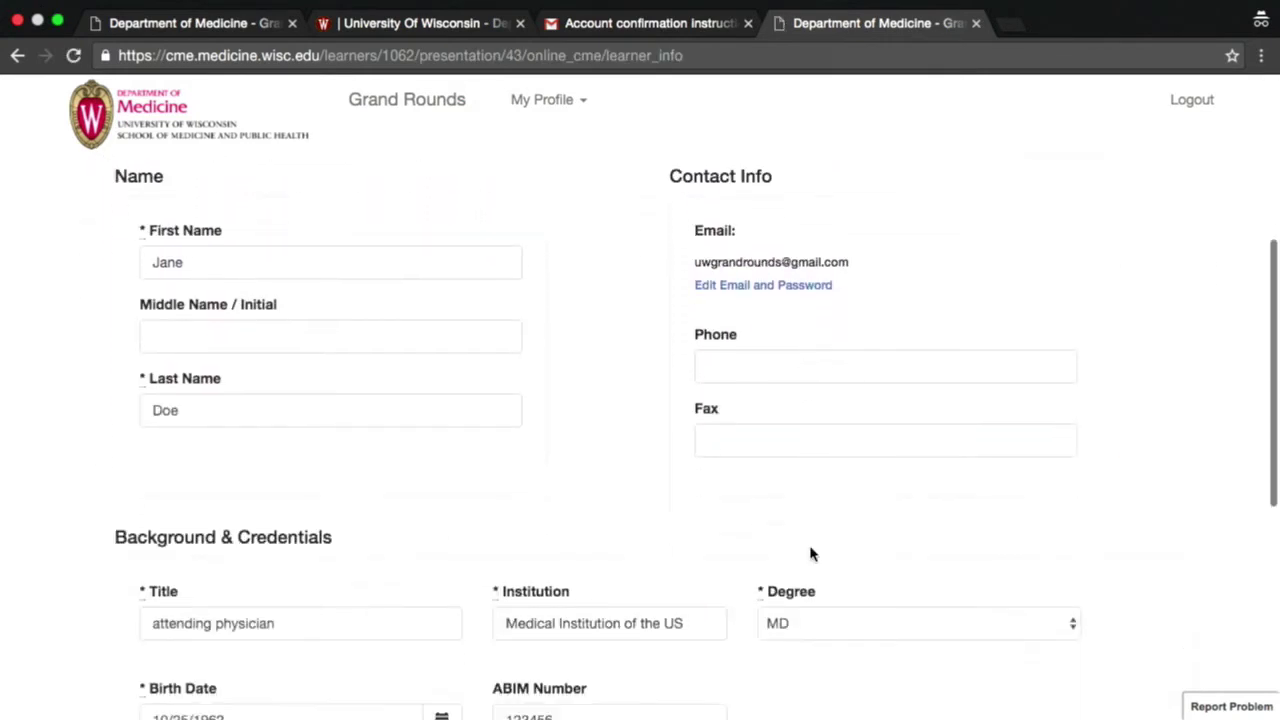
{"action": "scroll", "coordinate": [810, 553], "scroll_direction": "down", "scroll_amount": 5}
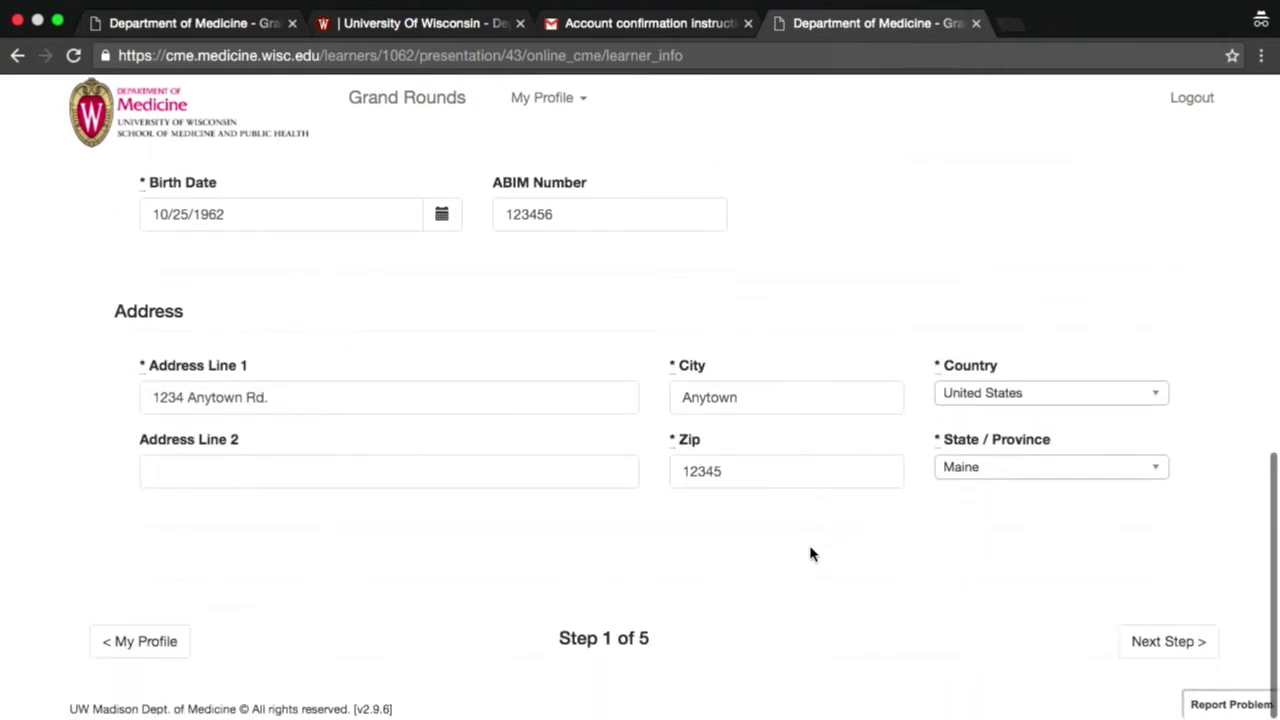
{"action": "left_click", "coordinate": [1162, 645]}
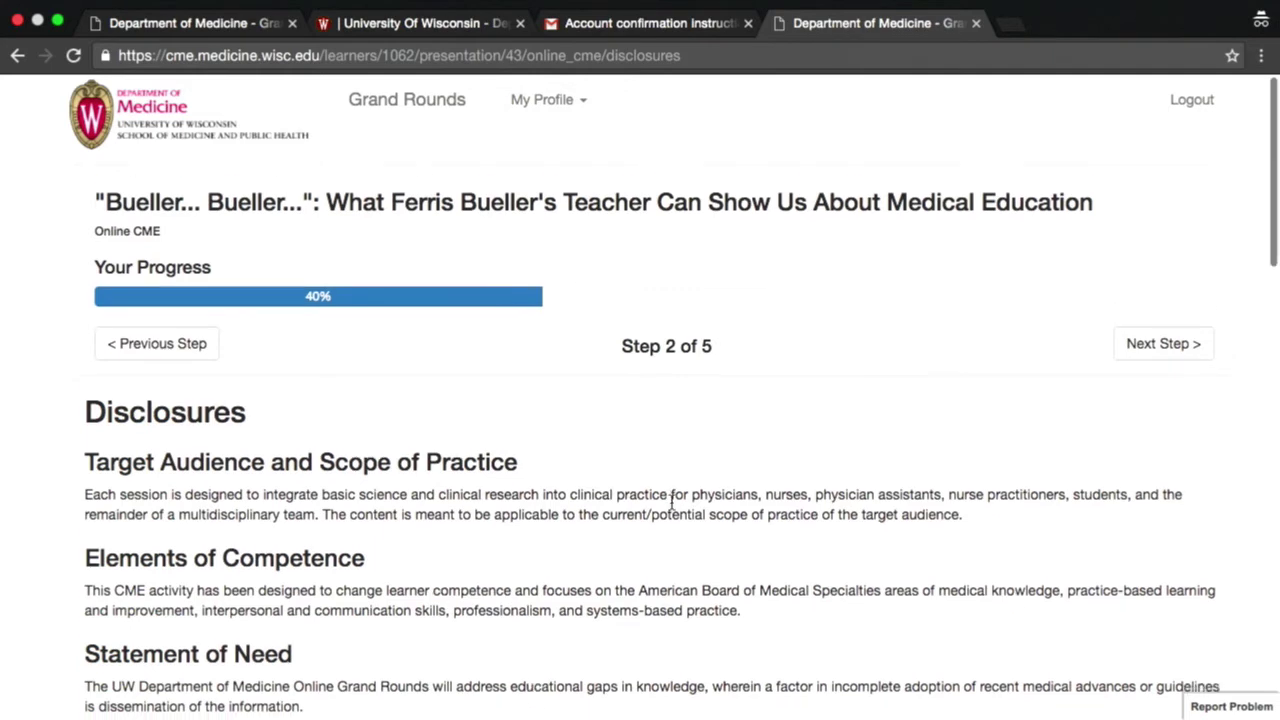
- Read through all the disclosures to the bottom and advance to the presentation video step
{"action": "scroll", "coordinate": [672, 503], "scroll_direction": "down", "scroll_amount": 2}
{"action": "scroll", "coordinate": [672, 503], "scroll_direction": "down", "scroll_amount": 2}
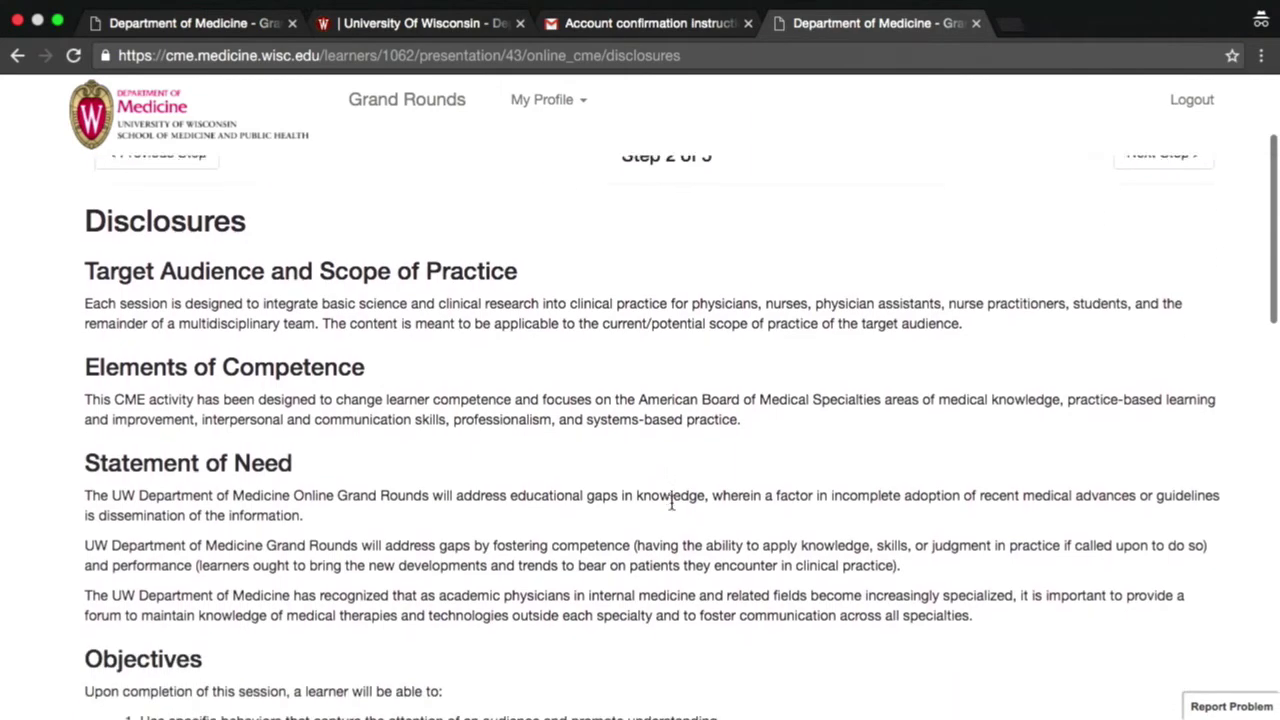
{"action": "scroll", "coordinate": [672, 508], "scroll_direction": "down", "scroll_amount": 2}
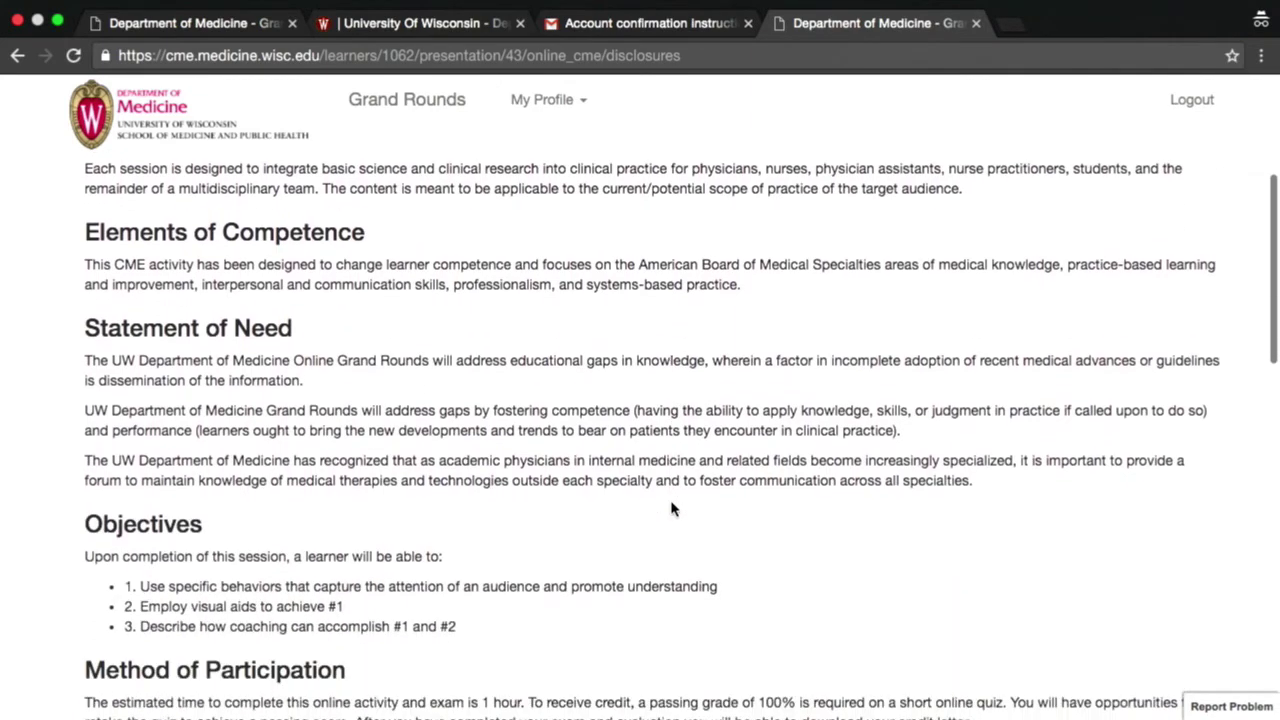
{"action": "scroll", "coordinate": [672, 508], "scroll_direction": "down", "scroll_amount": 4}
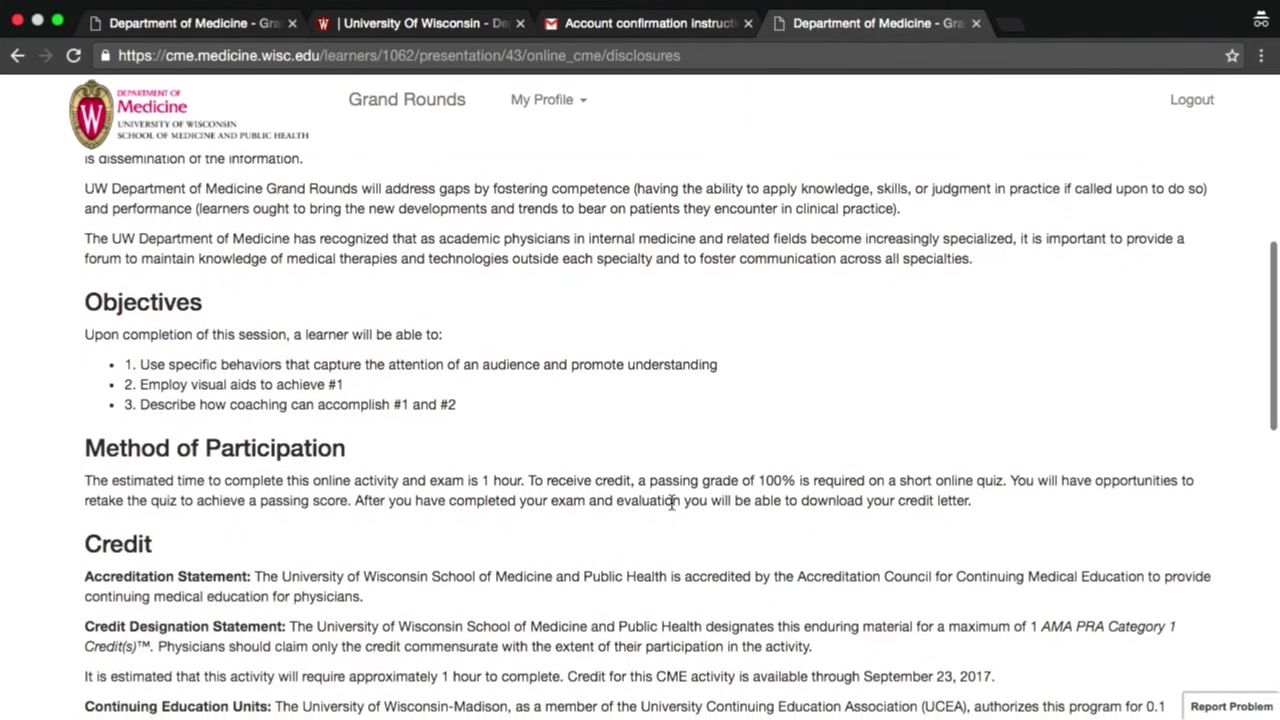
{"action": "scroll", "coordinate": [672, 503], "scroll_direction": "down", "scroll_amount": 3}
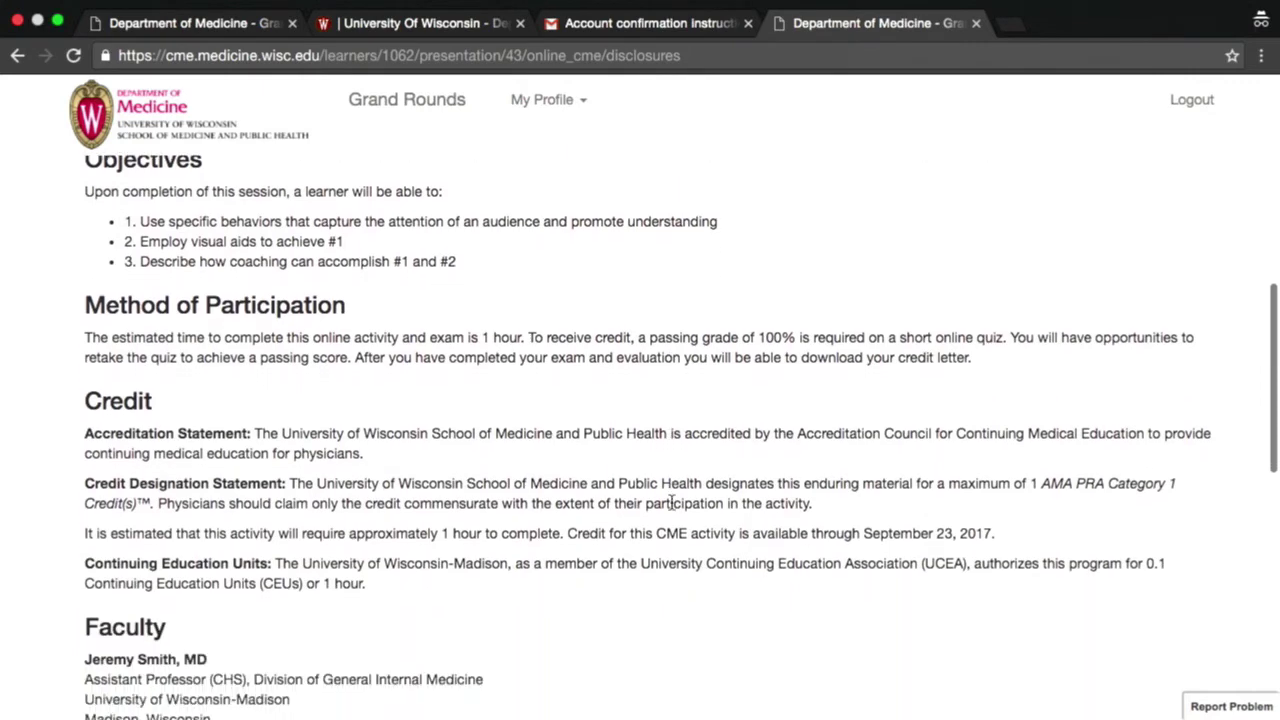
{"action": "scroll", "coordinate": [672, 505], "scroll_direction": "down", "scroll_amount": 2}
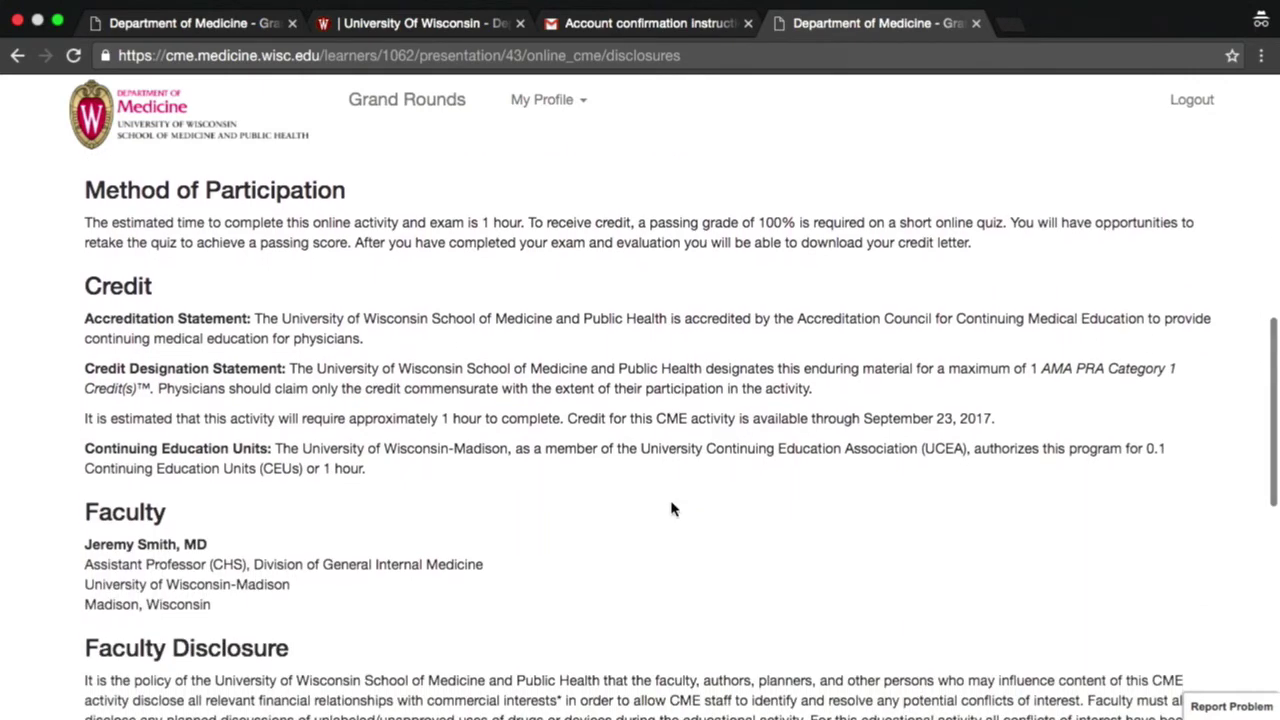
{"action": "scroll", "coordinate": [672, 508], "scroll_direction": "down", "scroll_amount": 4}
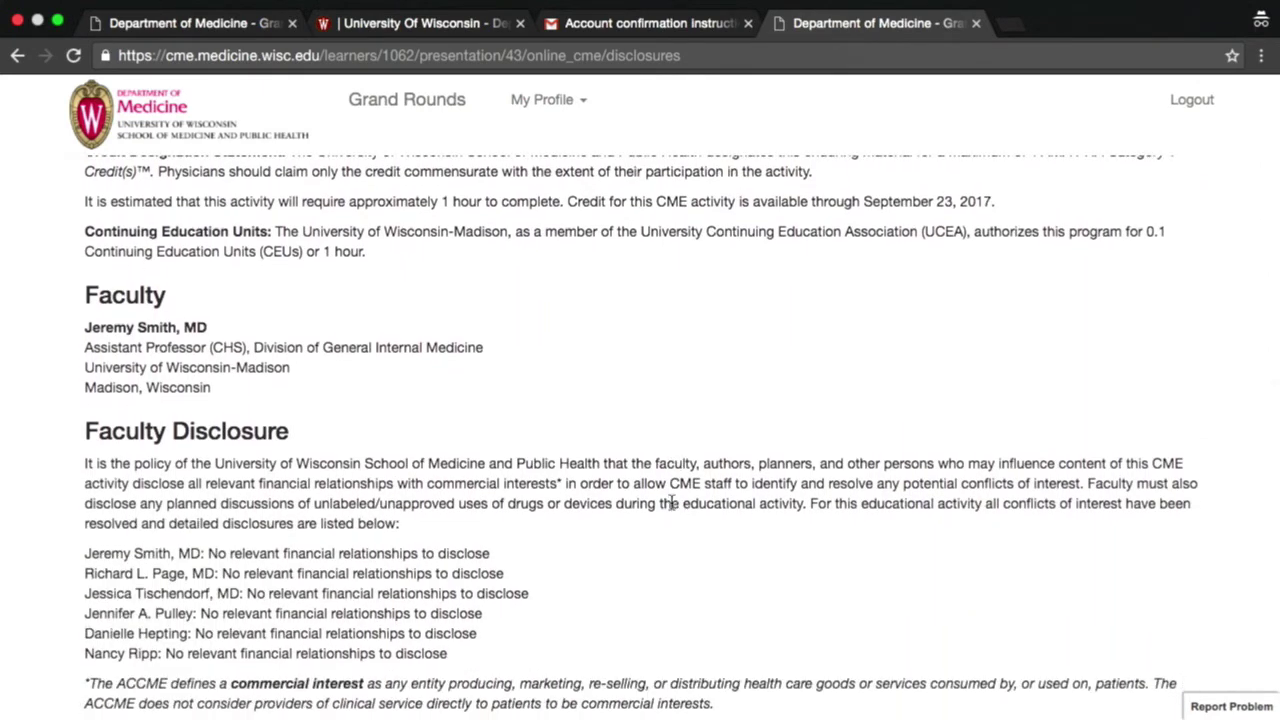
{"action": "scroll", "coordinate": [672, 505], "scroll_direction": "down", "scroll_amount": 4}
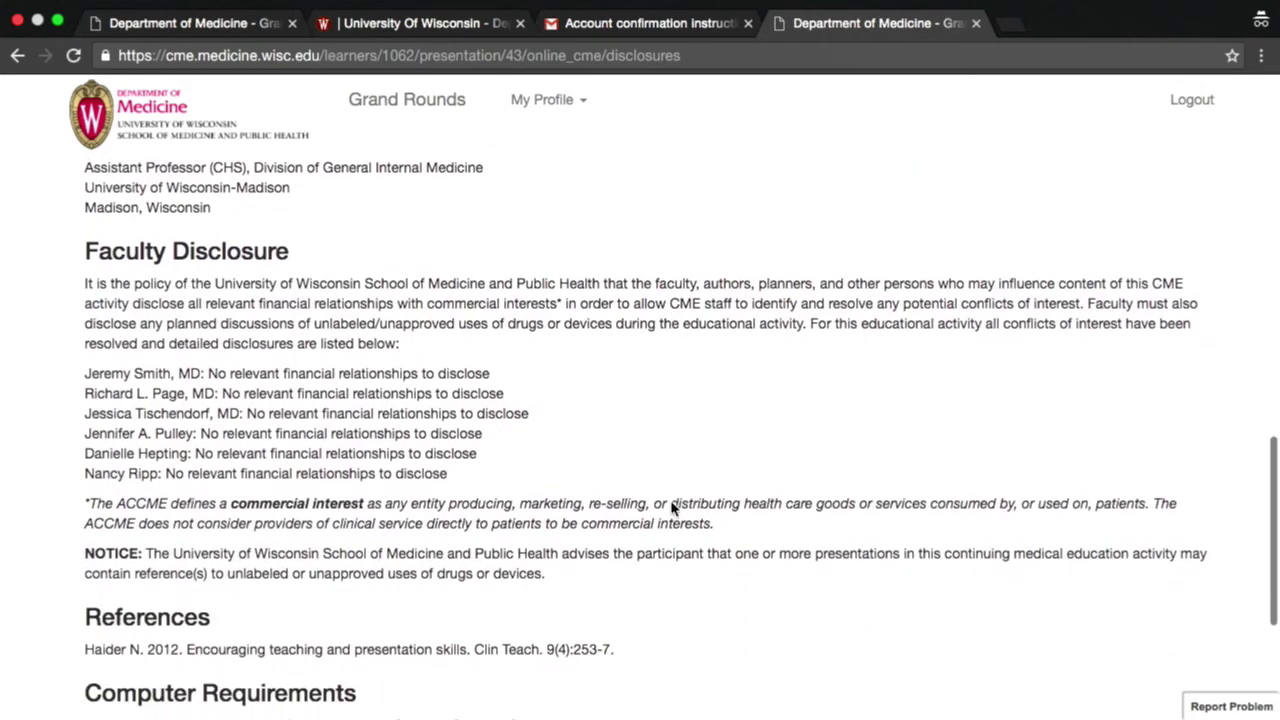
{"action": "scroll", "coordinate": [672, 508], "scroll_direction": "down", "scroll_amount": 7}
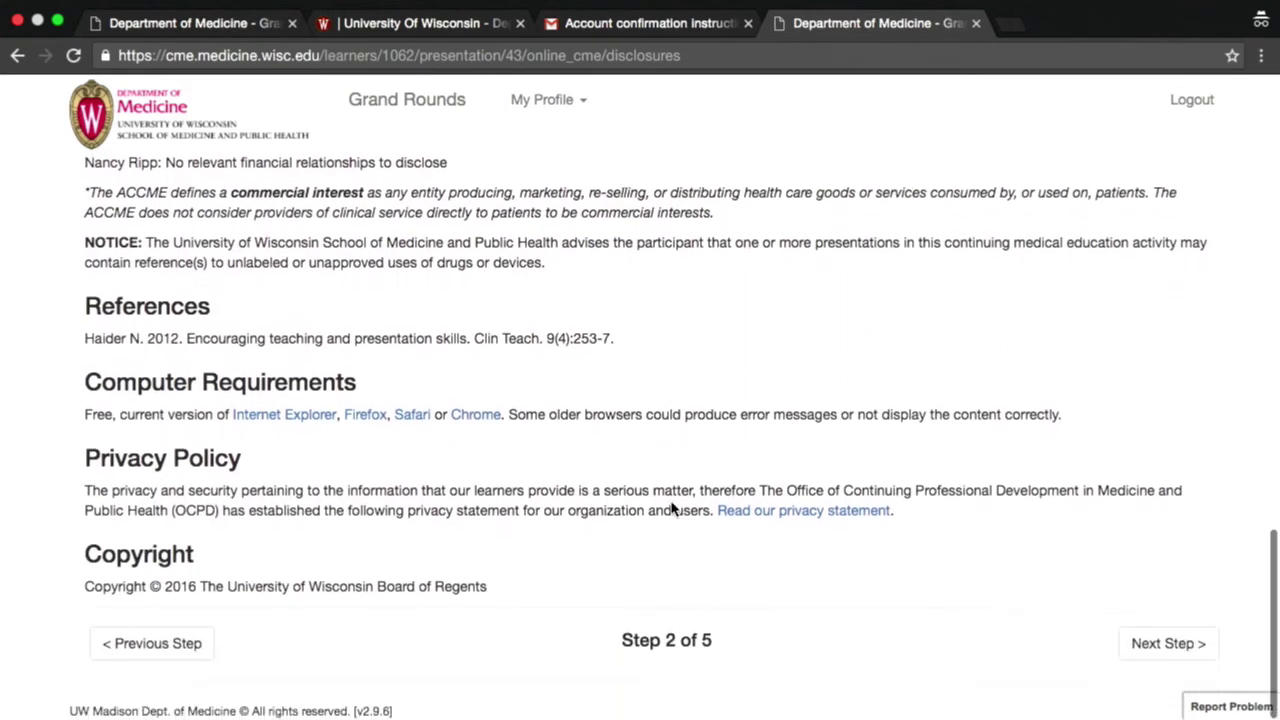
{"action": "left_click", "coordinate": [1170, 645]}
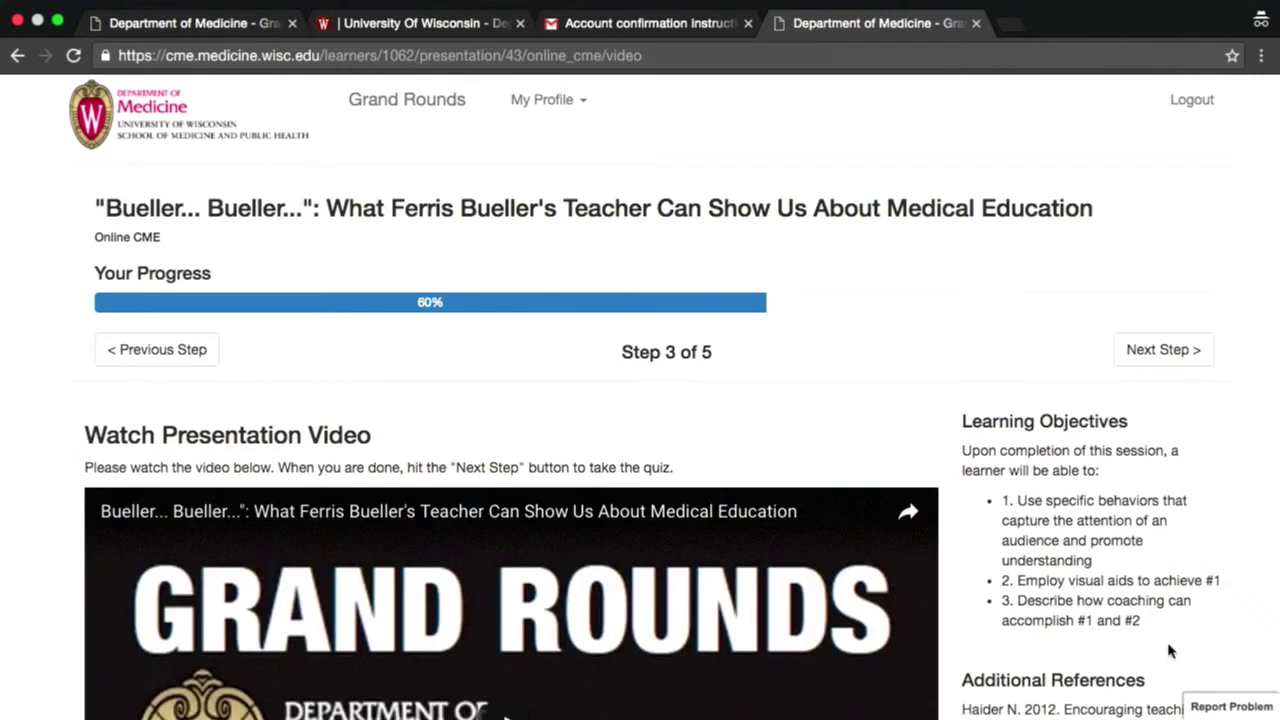
- Play the 57:55 'Bueller... Bueller...' video, briefly viewing it full screen
{"action": "scroll", "coordinate": [975, 663], "scroll_direction": "down", "scroll_amount": 3}
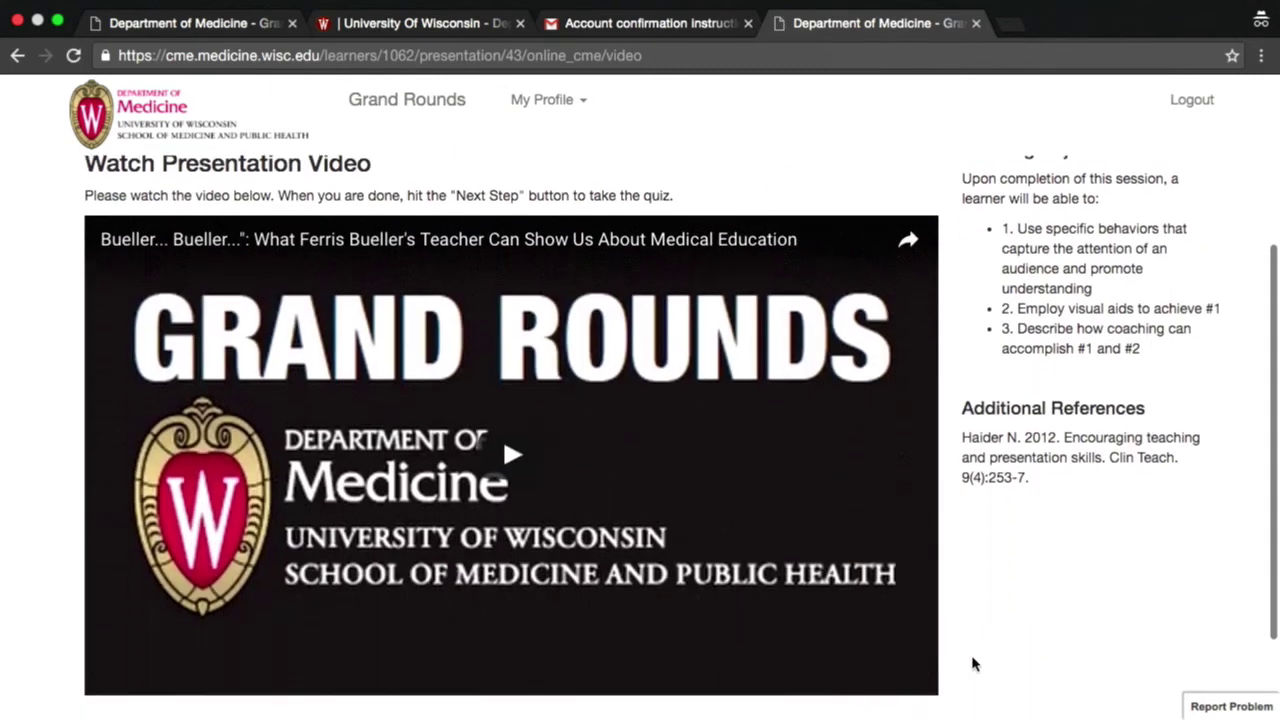
{"action": "scroll", "coordinate": [975, 663], "scroll_direction": "down", "scroll_amount": 1}
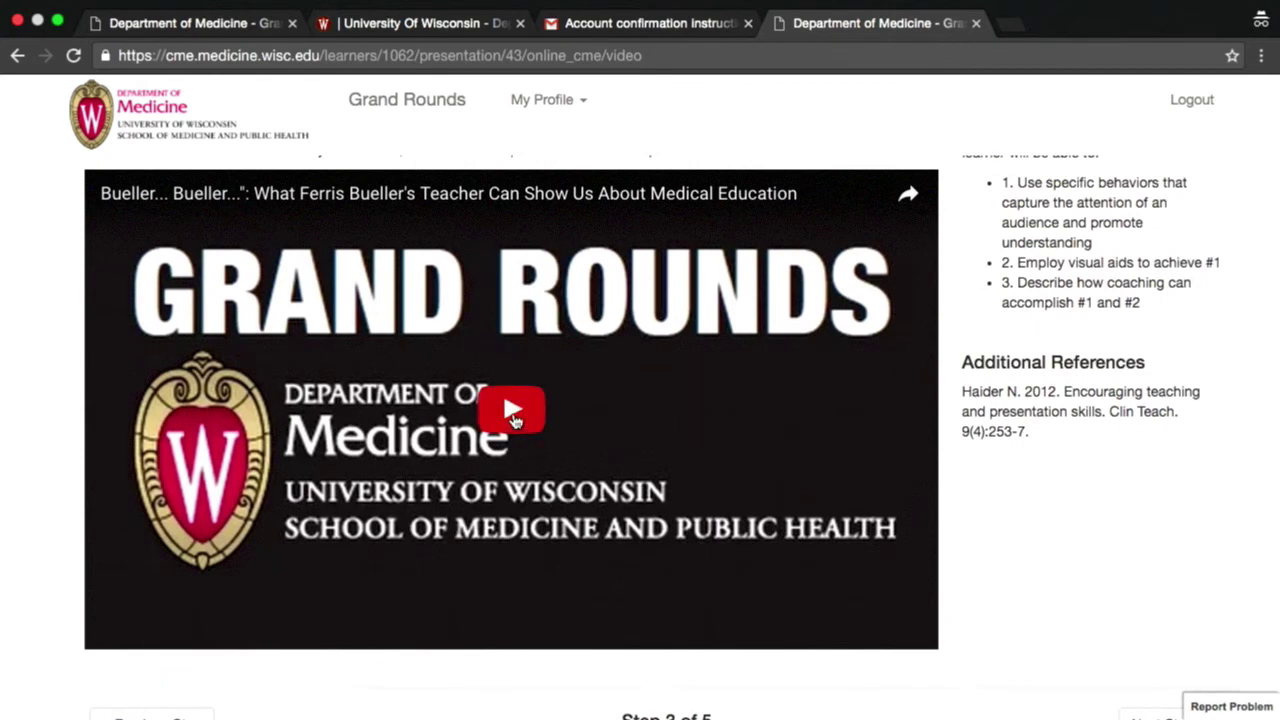
{"action": "left_click", "coordinate": [513, 420]}
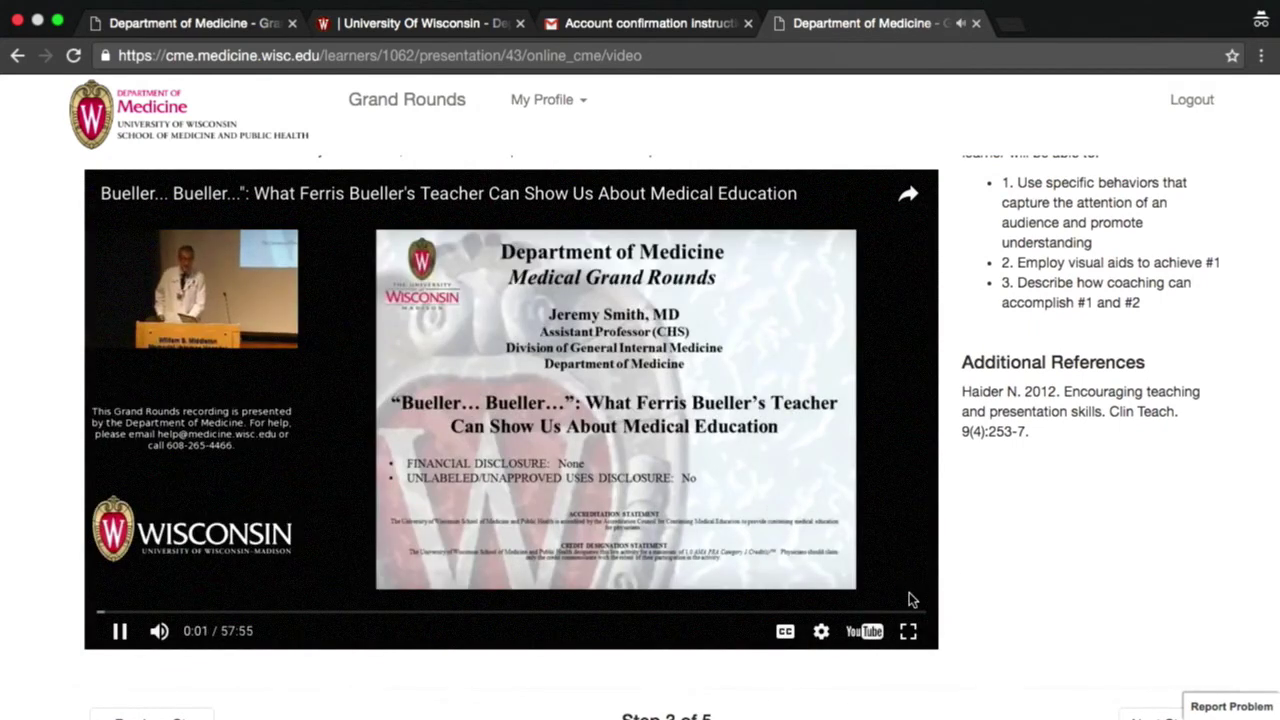
{"action": "left_click", "coordinate": [908, 630]}
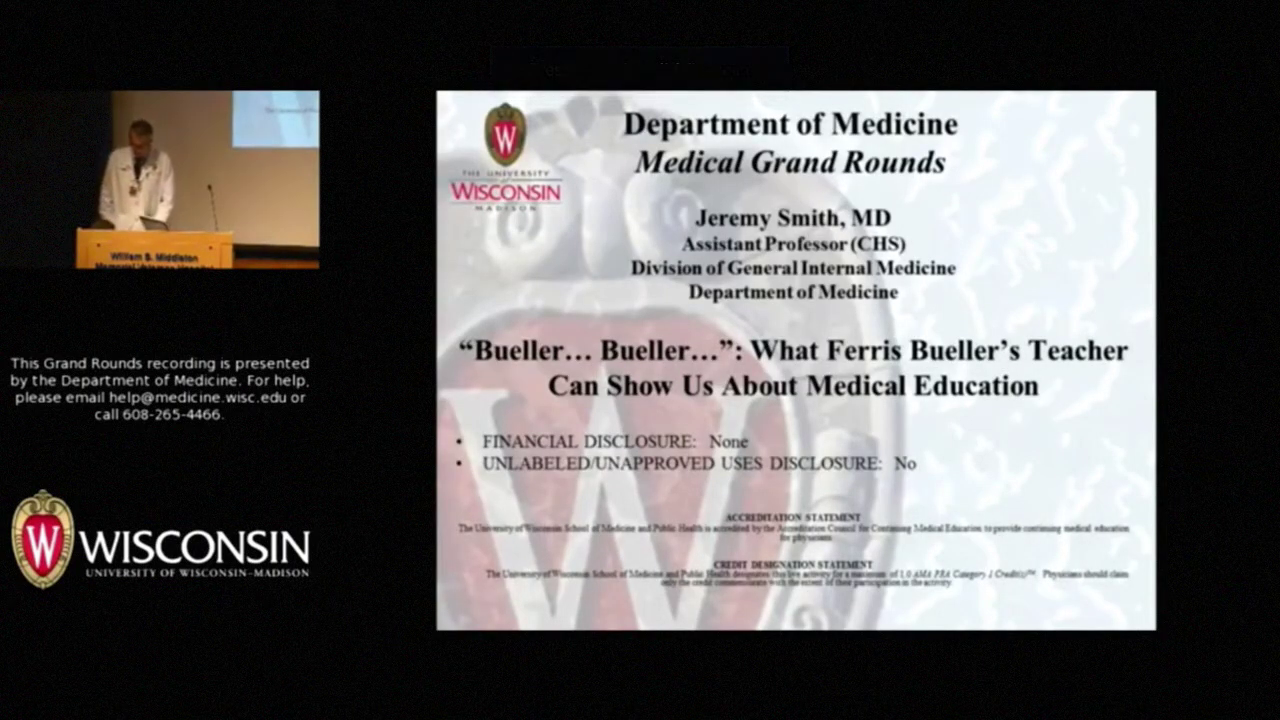
{"action": "key", "text": "Escape"}
{"action": "scroll", "coordinate": [1095, 620], "scroll_direction": "up", "scroll_amount": 3}
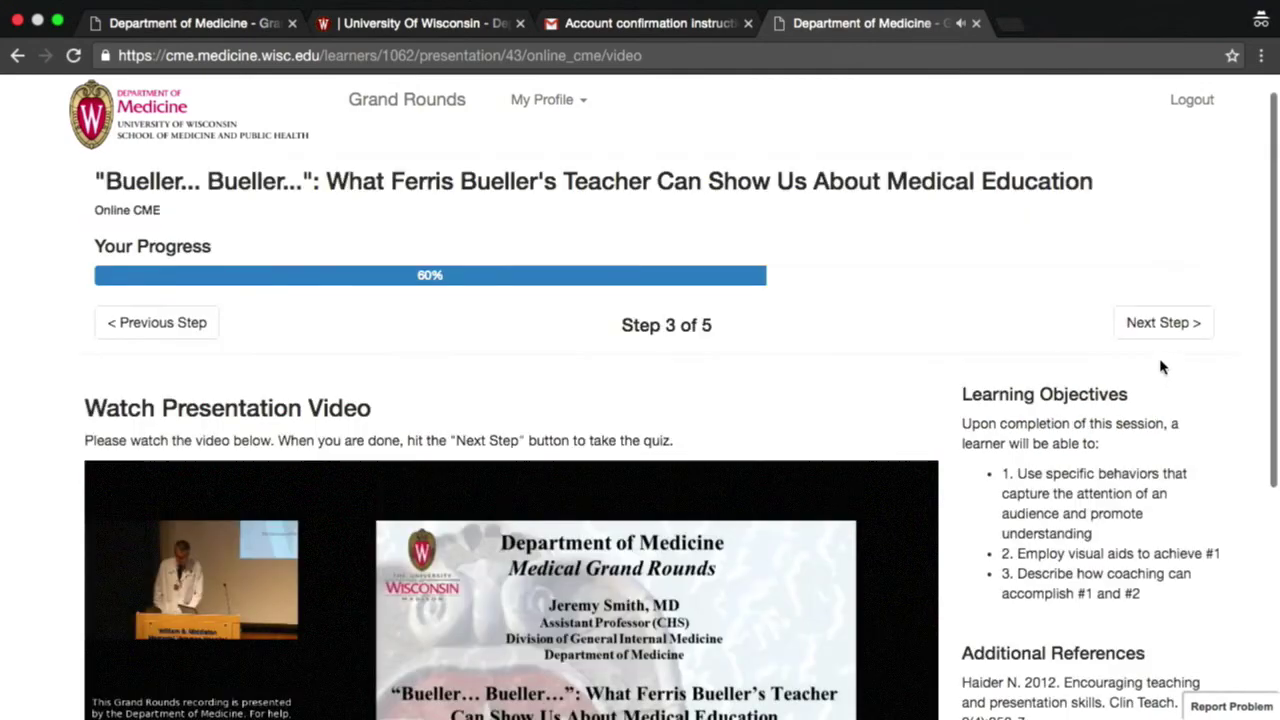
- Answer quiz questions 1–3: attention-grabbing first statement, Too dark, and 7 words, 7 bullets
{"action": "left_click", "coordinate": [1165, 324]}
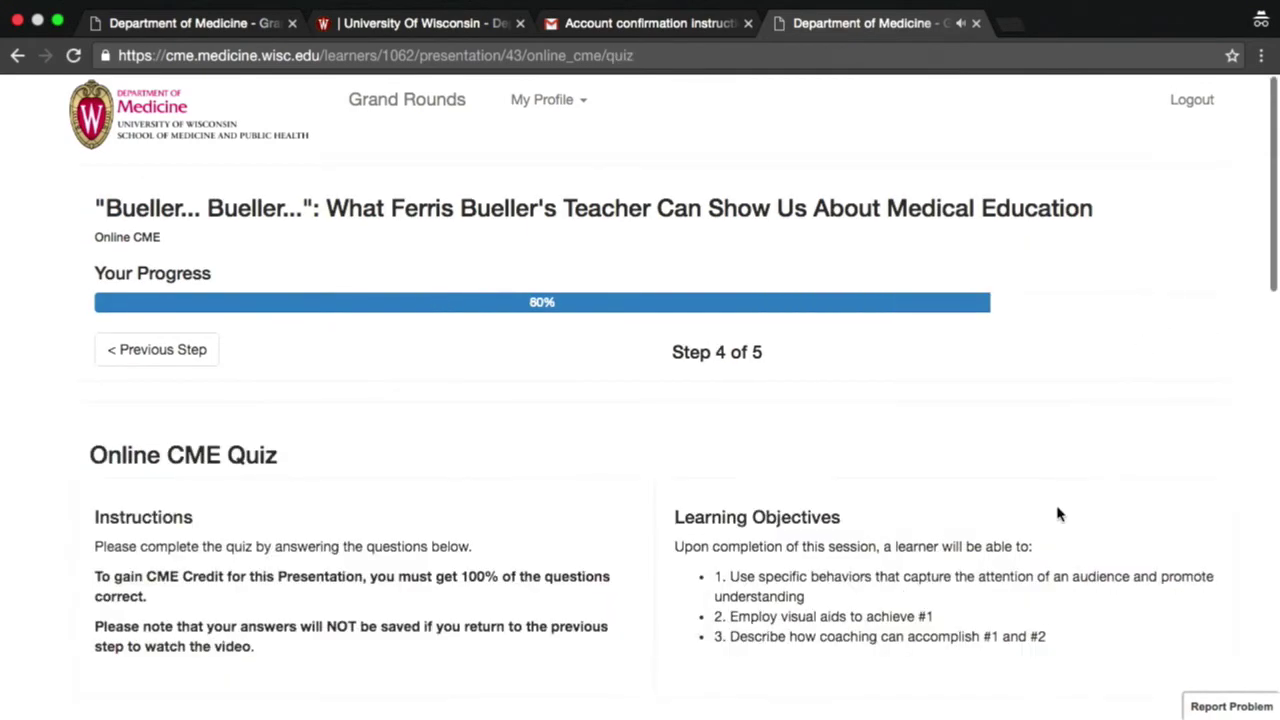
{"action": "scroll", "coordinate": [644, 652], "scroll_direction": "down", "scroll_amount": 5}
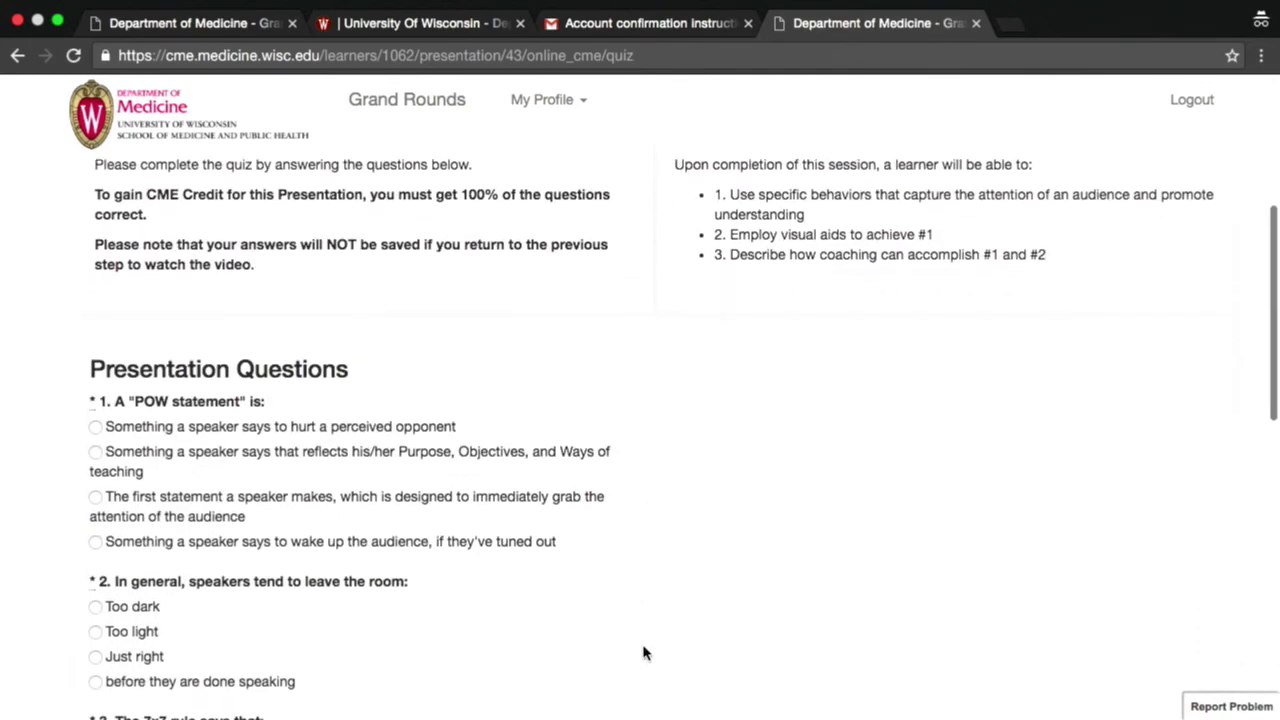
{"action": "scroll", "coordinate": [644, 652], "scroll_direction": "down", "scroll_amount": 1}
{"action": "scroll", "coordinate": [644, 652], "scroll_direction": "down", "scroll_amount": 1}
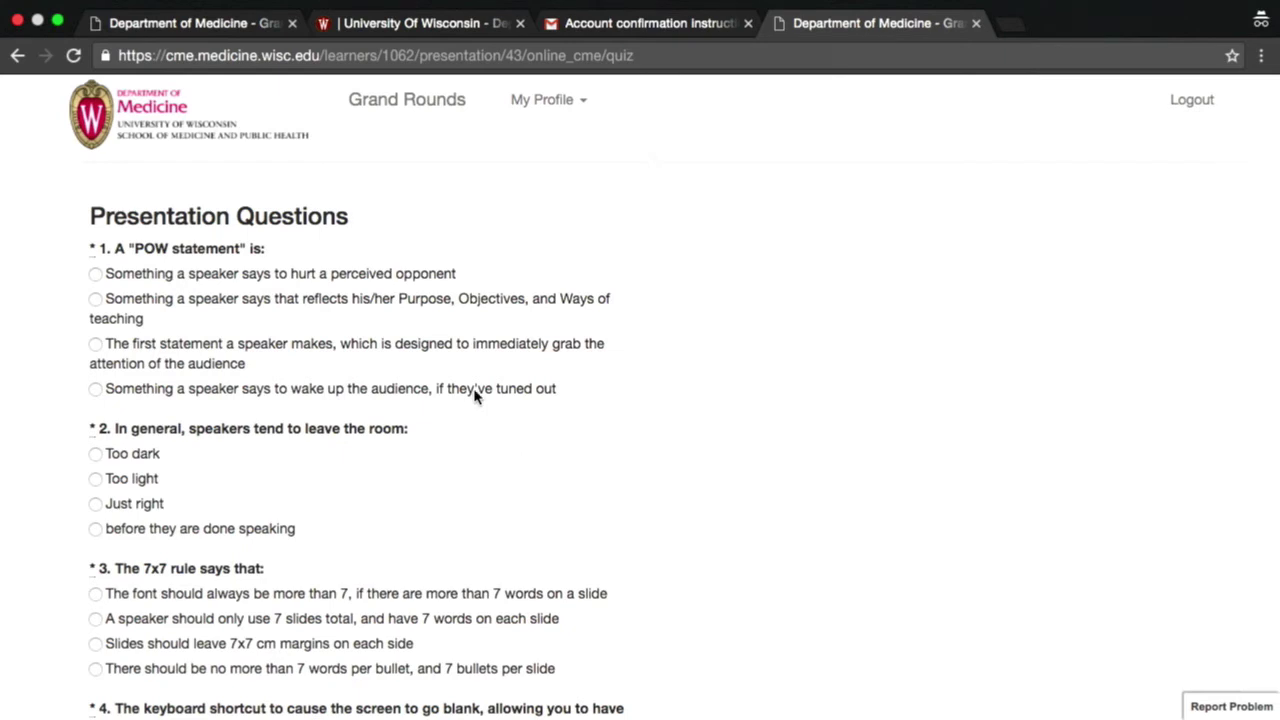
{"action": "left_click", "coordinate": [95, 344]}
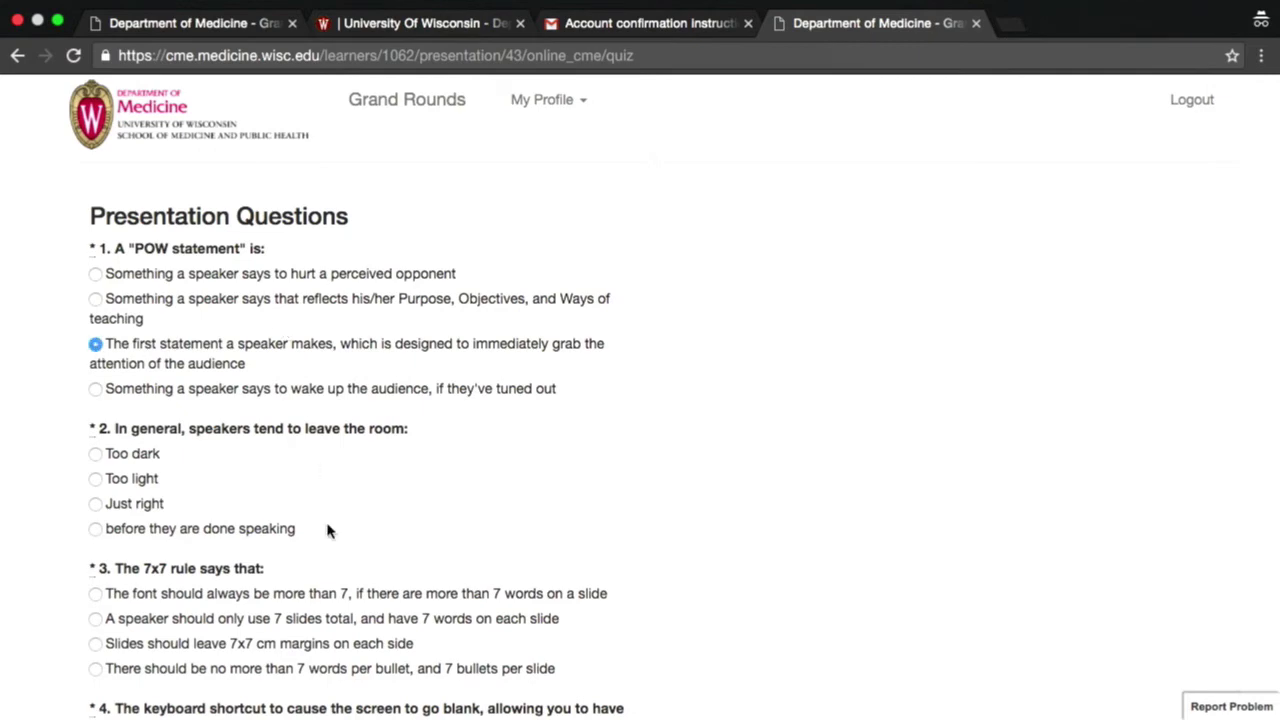
{"action": "left_click", "coordinate": [95, 453]}
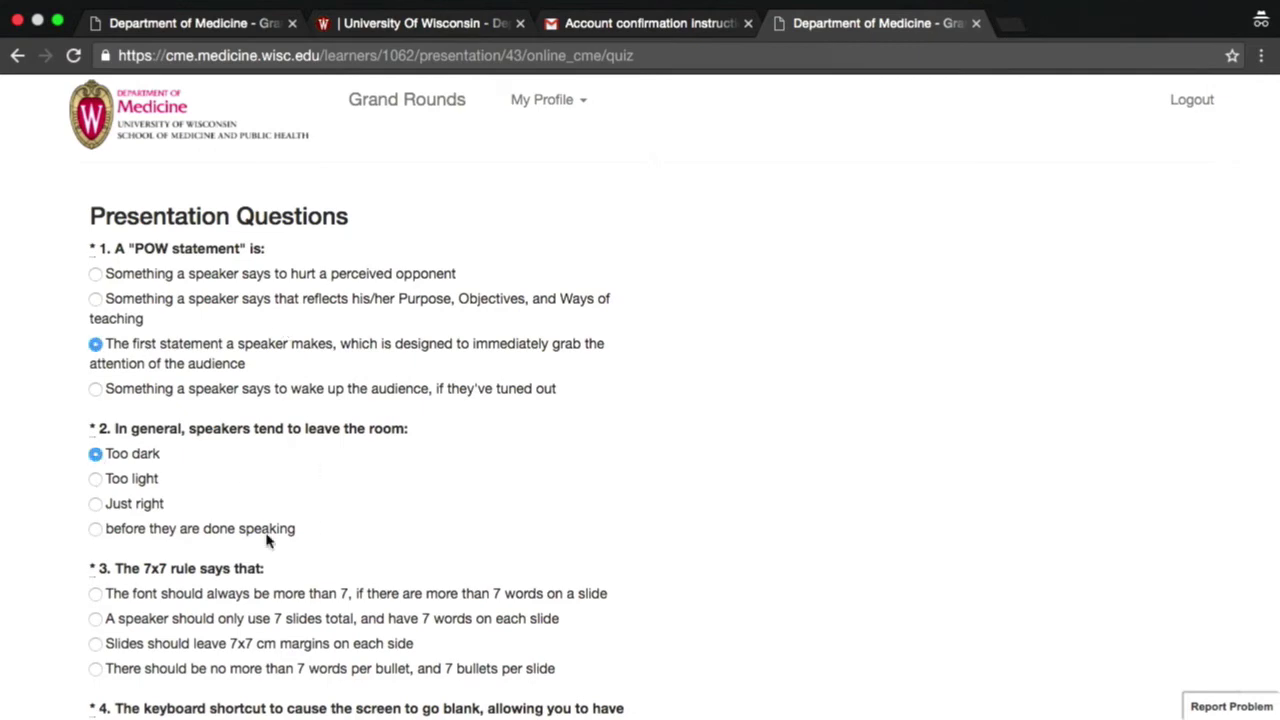
{"action": "left_click", "coordinate": [95, 668]}
- Answer B and one-on-one conversation for questions 4–5, claim 1.0 hours, and submit the quiz
{"action": "scroll", "coordinate": [706, 614], "scroll_direction": "down", "scroll_amount": 4}
{"action": "left_click", "coordinate": [95, 362]}
{"action": "left_click", "coordinate": [95, 551]}
{"action": "scroll", "coordinate": [100, 540], "scroll_direction": "down", "scroll_amount": 3}
{"action": "left_click", "coordinate": [95, 476]}
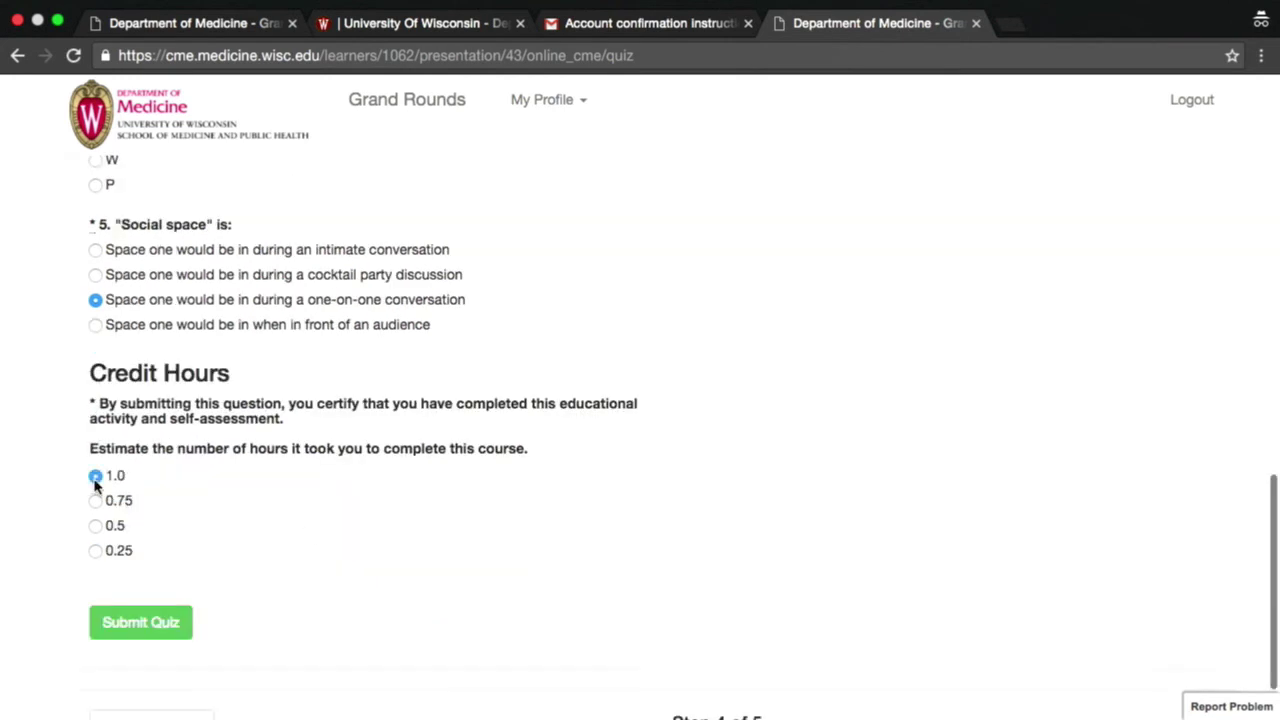
{"action": "left_click", "coordinate": [114, 624]}
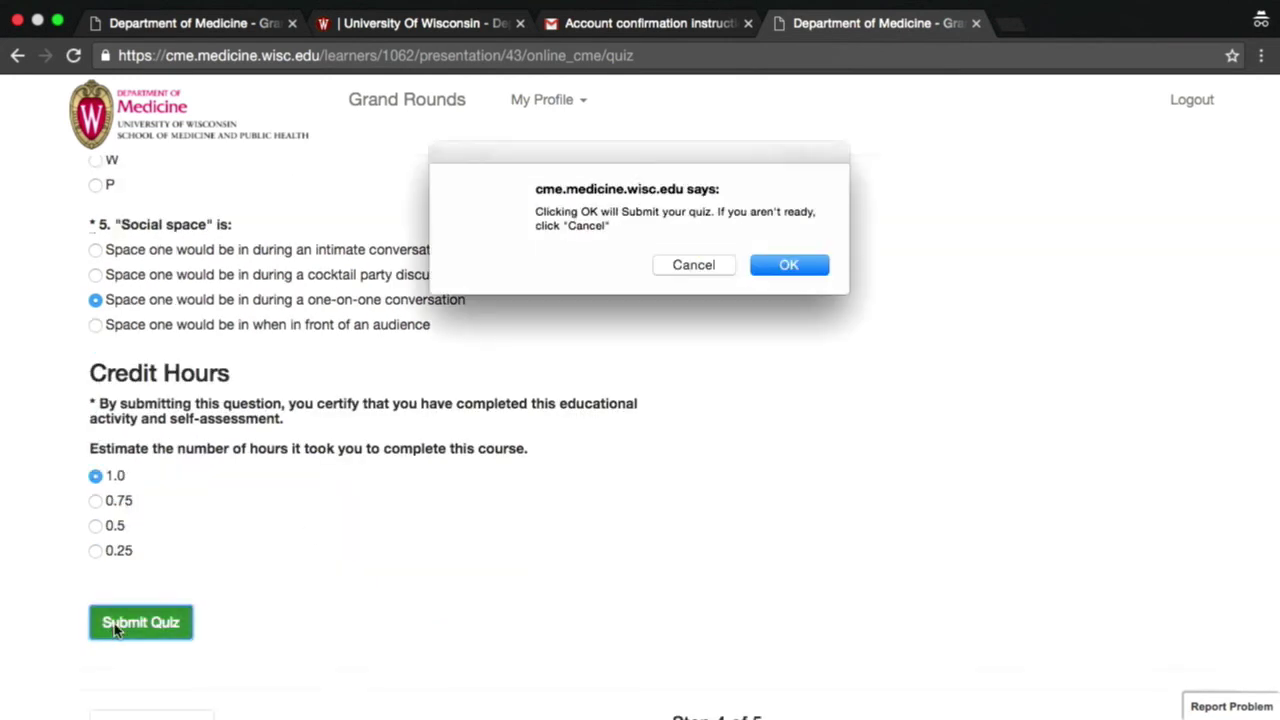
{"action": "left_click", "coordinate": [800, 266]}
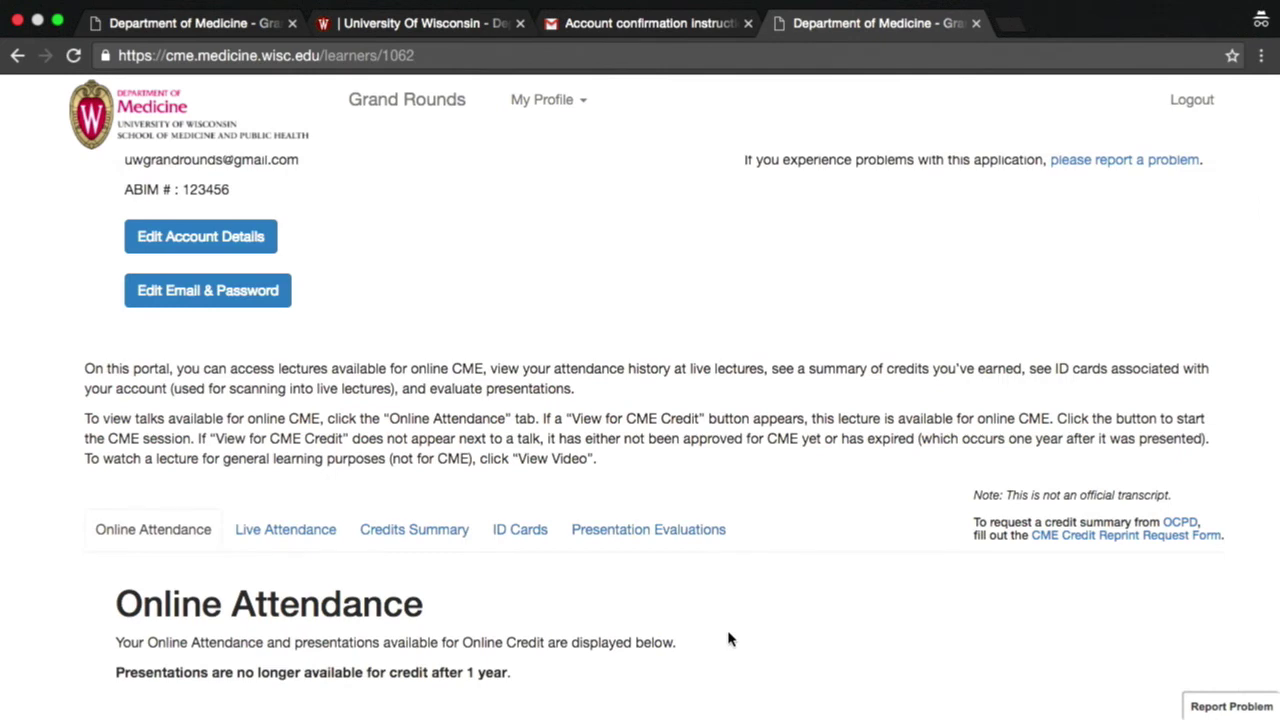
- Download the Bueller talk's credit letter PDF from Credits Summary, then view Live Attendance
{"action": "left_click", "coordinate": [424, 531]}
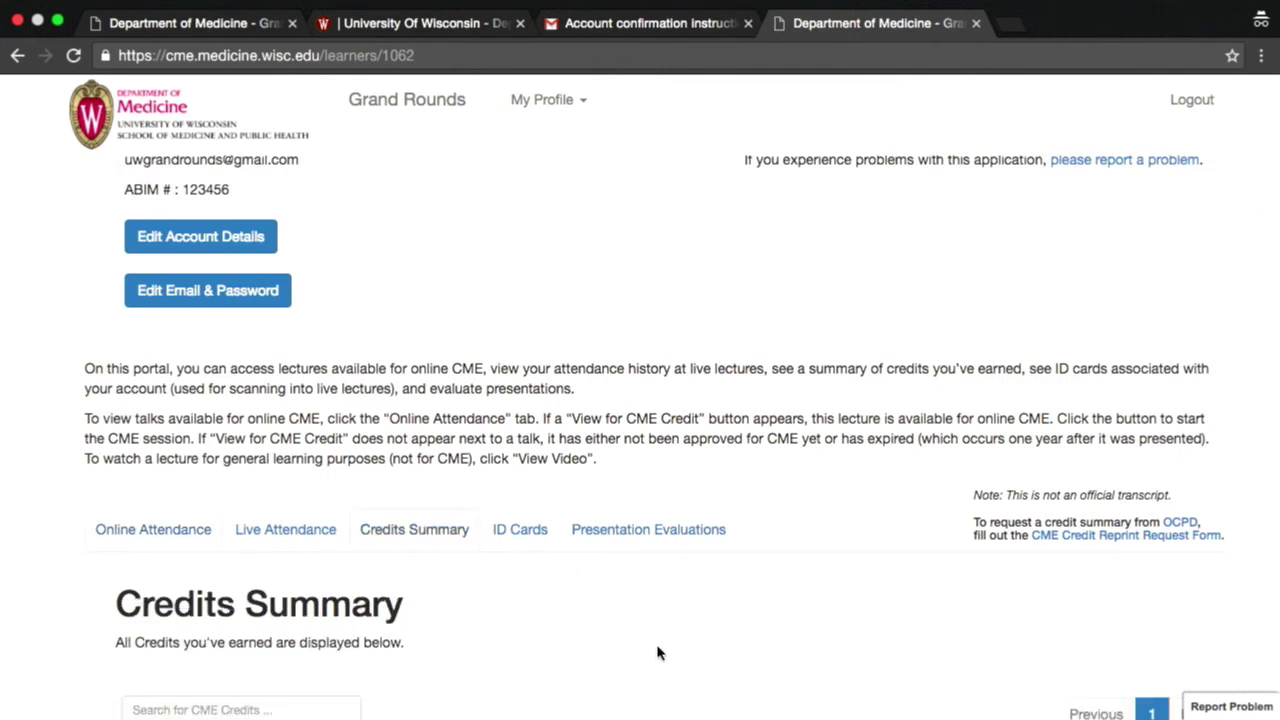
{"action": "scroll", "coordinate": [657, 652], "scroll_direction": "down", "scroll_amount": 2}
{"action": "scroll", "coordinate": [657, 652], "scroll_direction": "down", "scroll_amount": 2}
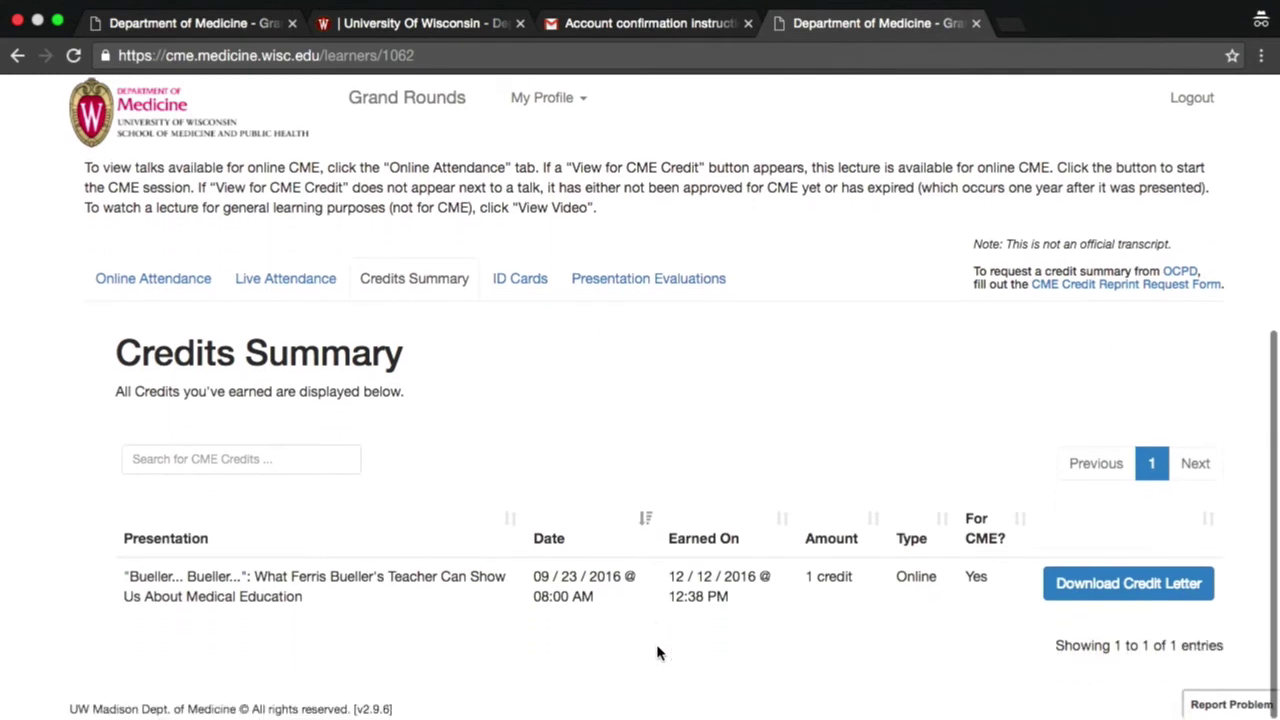
{"action": "left_click", "coordinate": [1122, 587]}
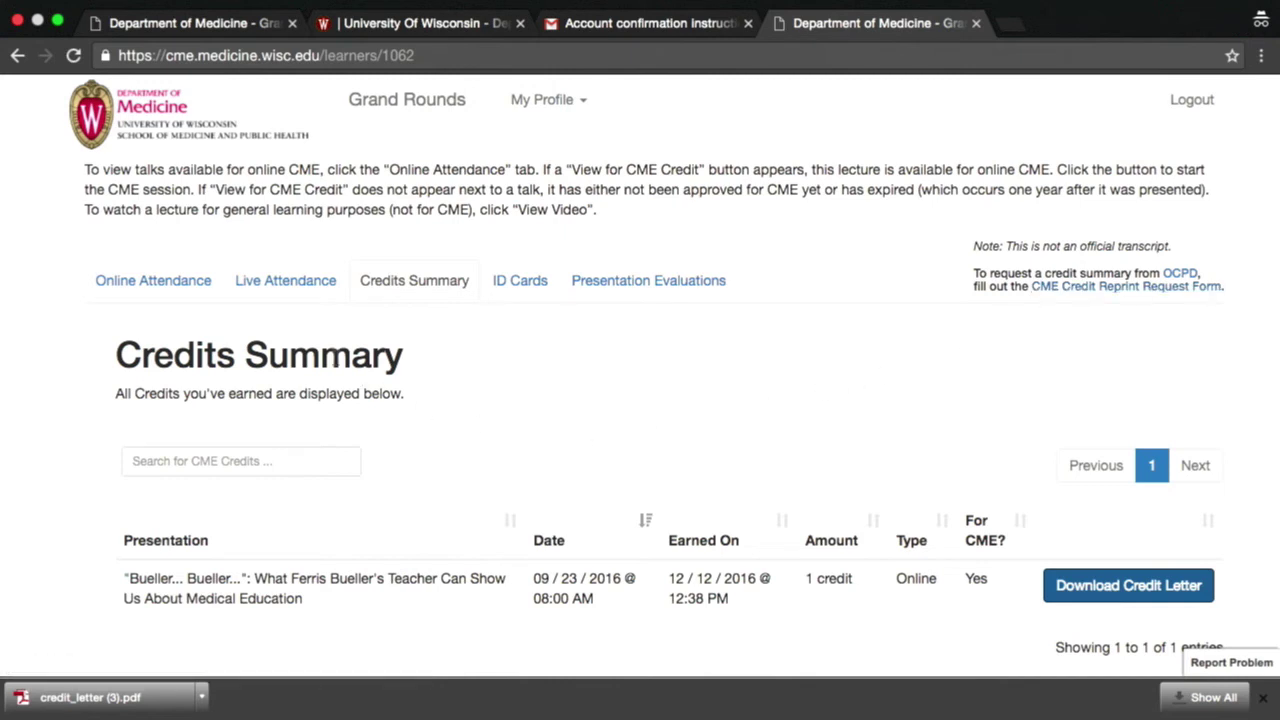
{"action": "left_click", "coordinate": [266, 288]}
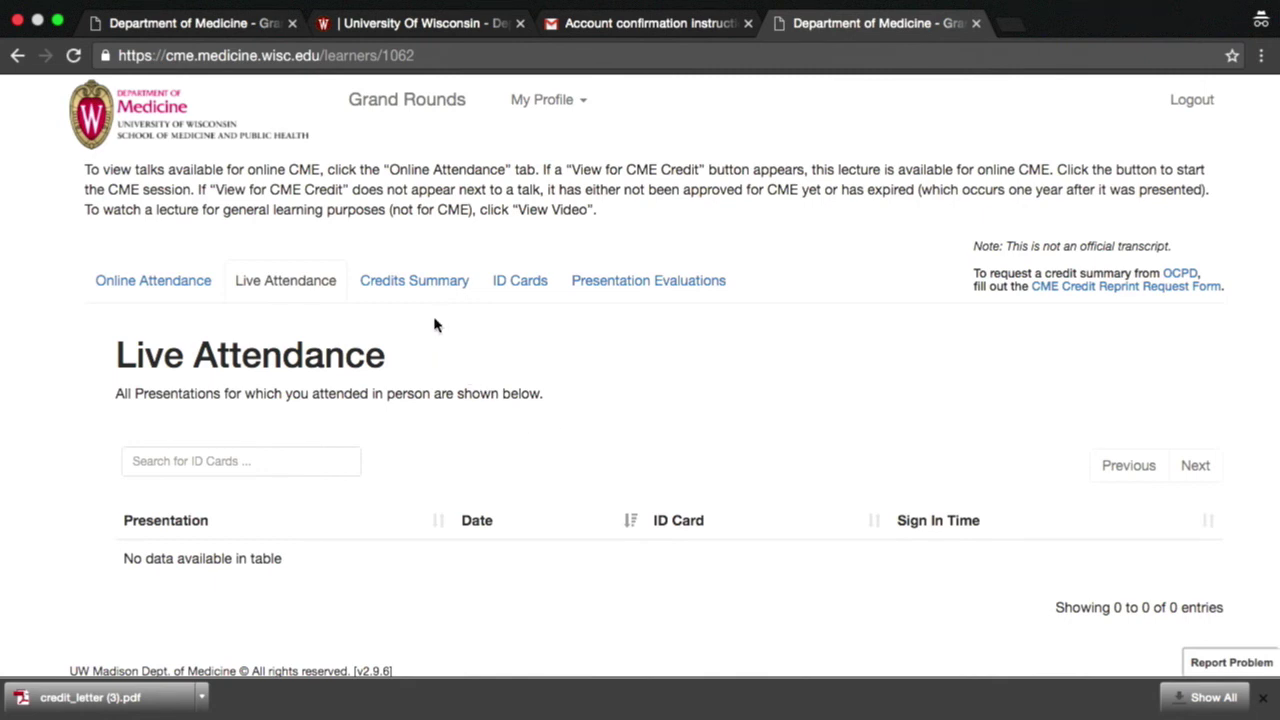
- View the empty ID Cards list and open the Report Problem form
{"action": "left_click", "coordinate": [520, 280]}
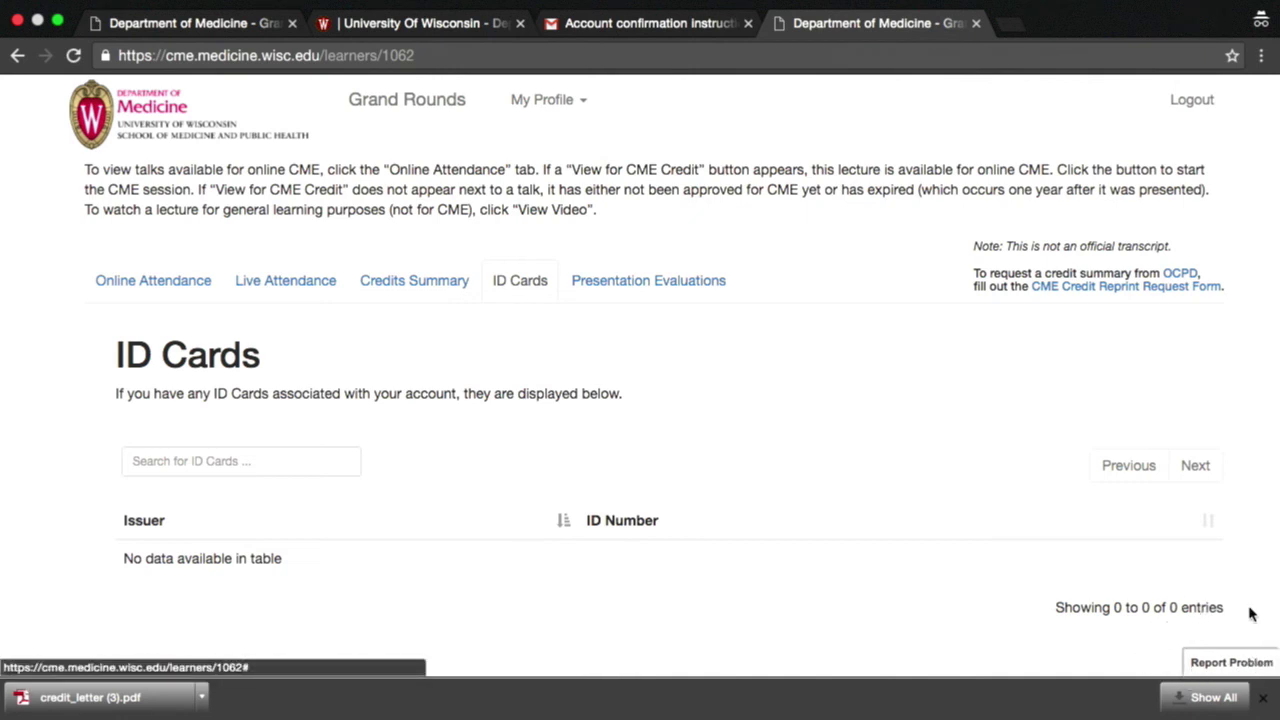
{"action": "left_click", "coordinate": [1210, 658]}
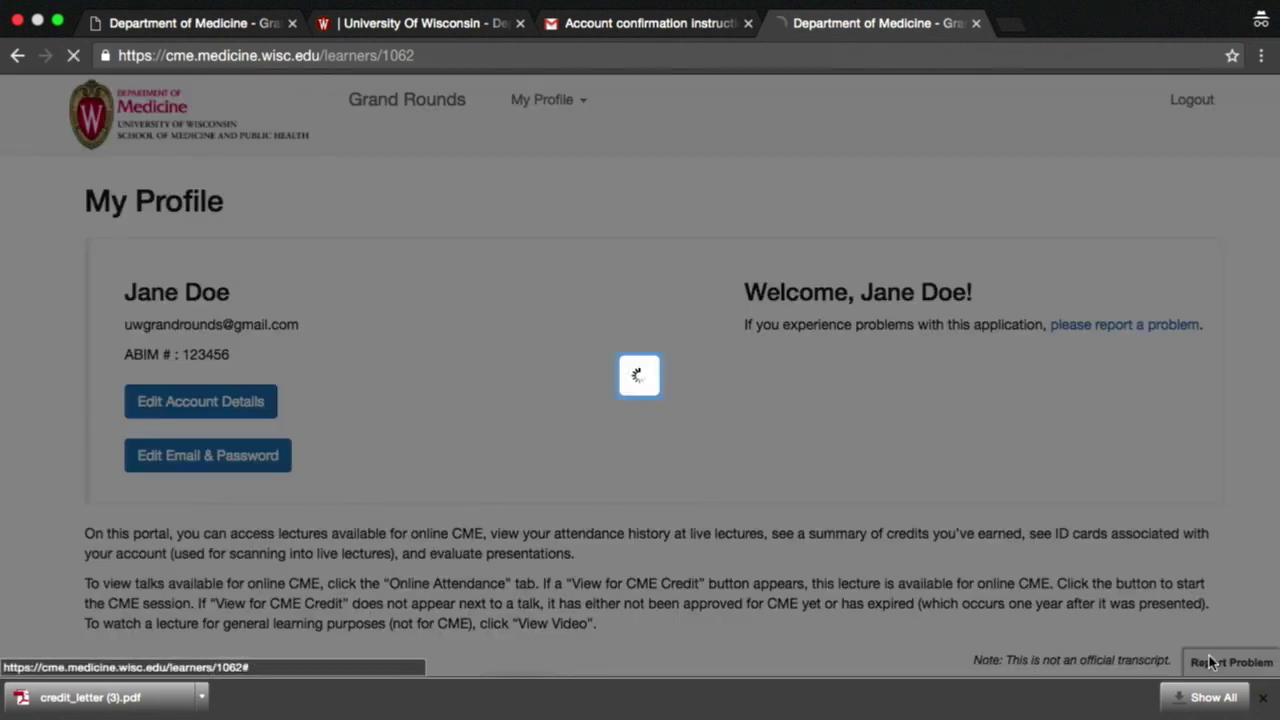